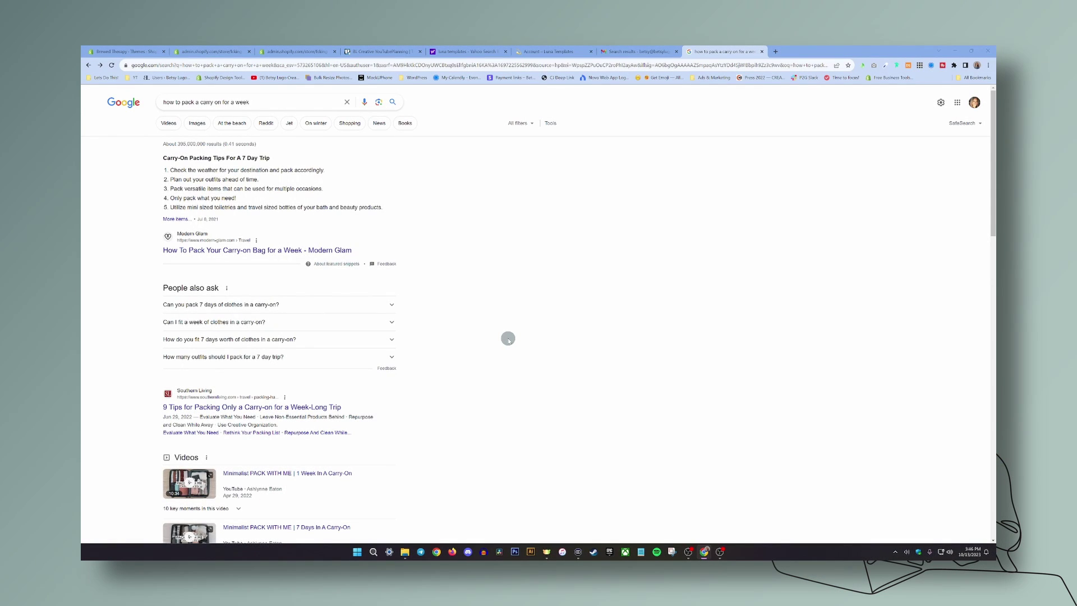
Open the Southern Living carry-on packing article from the search results.
scroll(508, 338, down, 4)
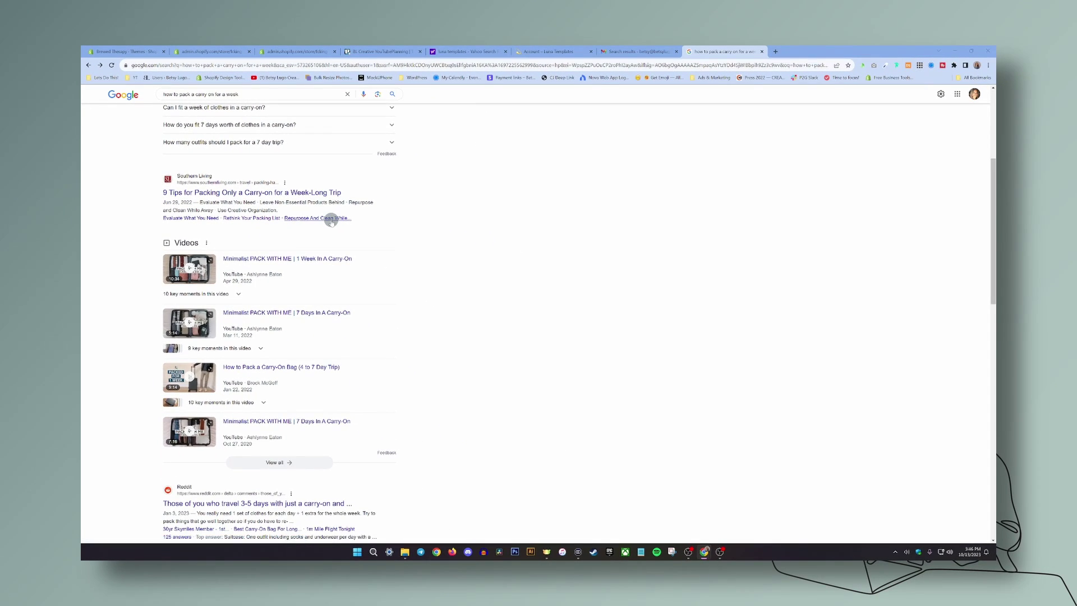
click(331, 220)
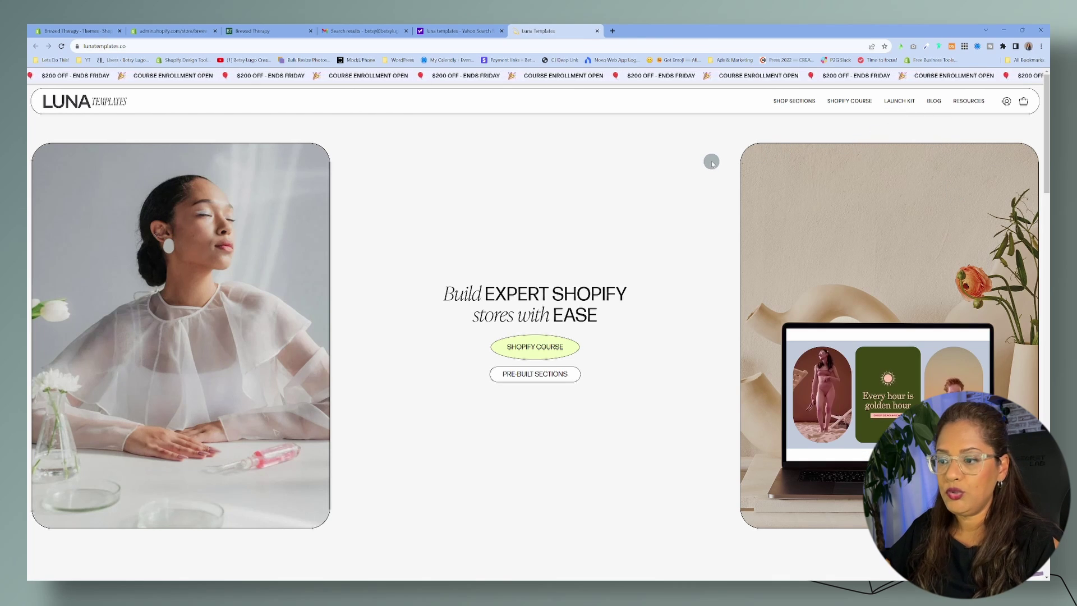
Browse the Pre-built Sections collection and open the free Anchor Section product page.
click(540, 376)
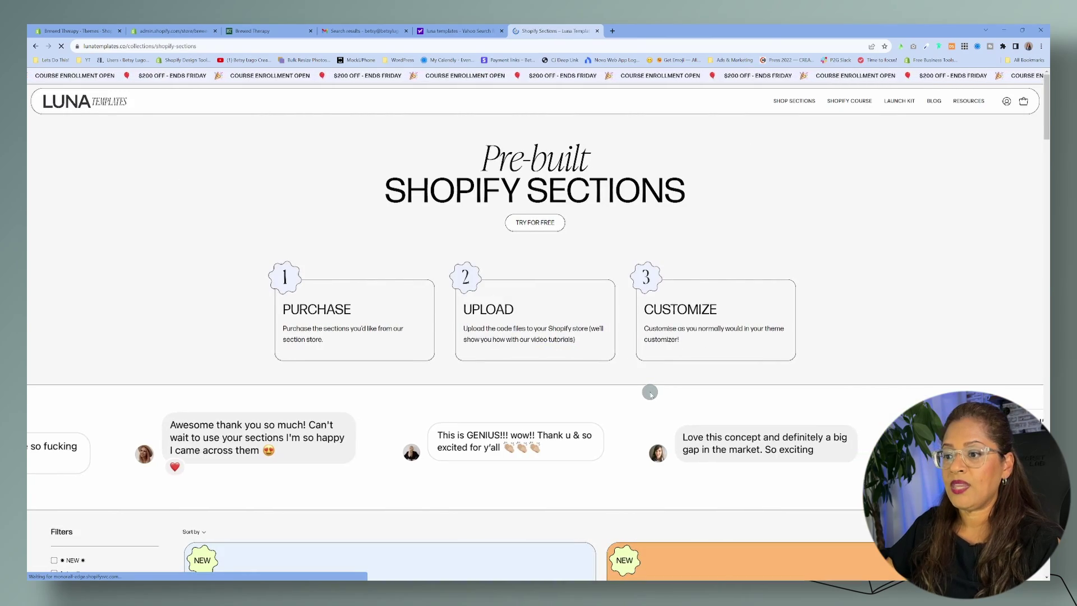
scroll(650, 393, down, 4)
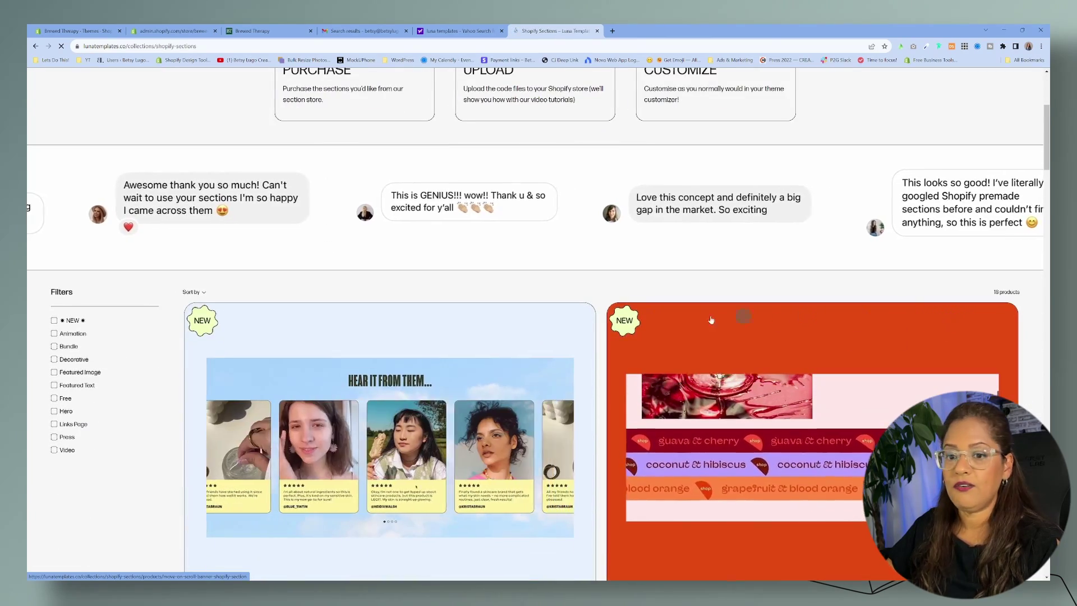
scroll(159, 380, down, 4)
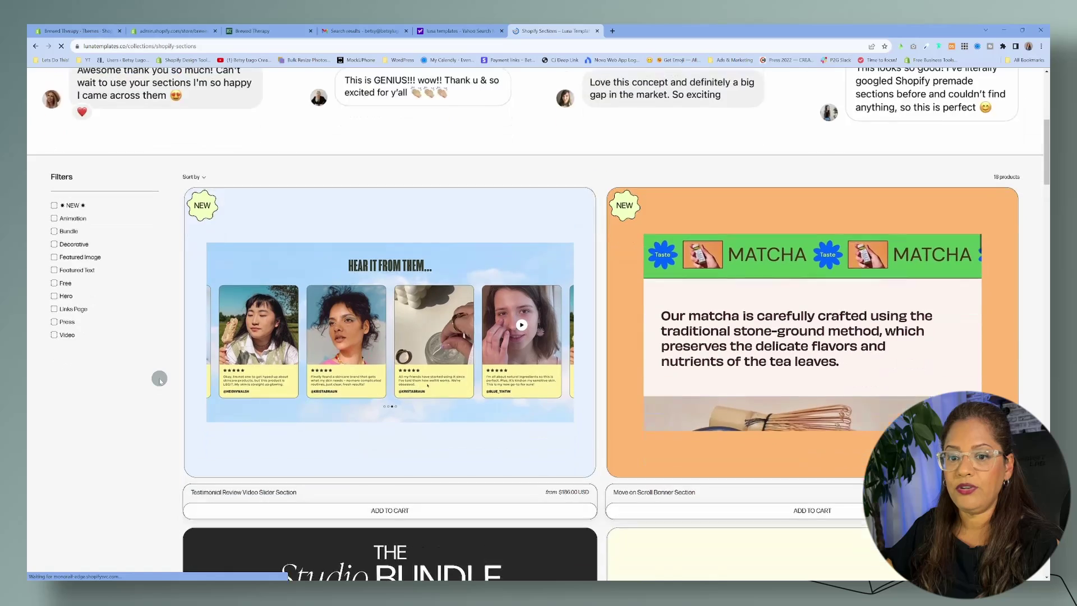
scroll(159, 379, down, 10)
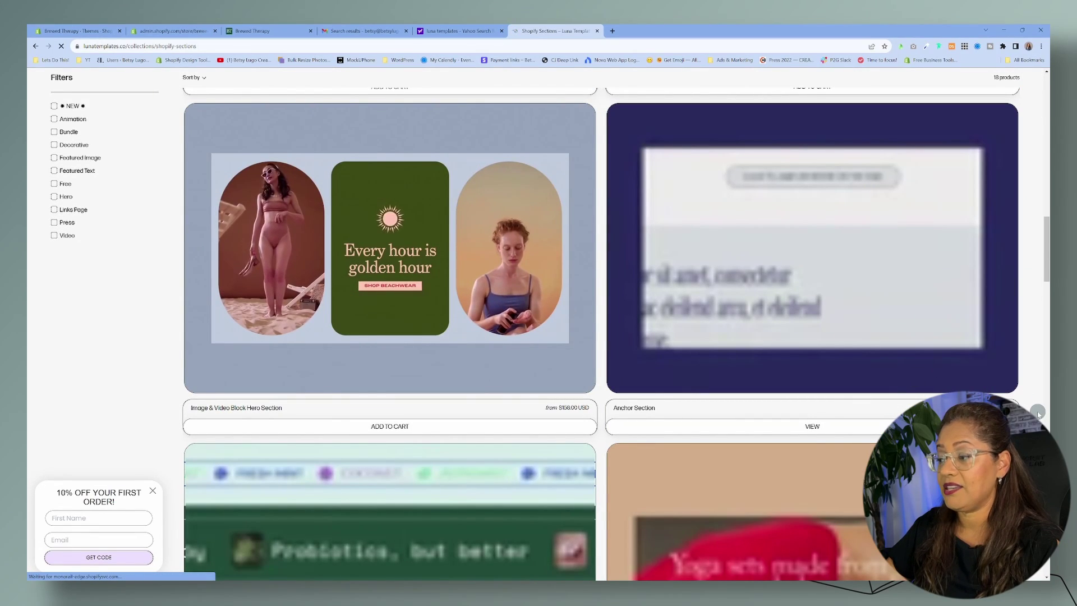
click(822, 430)
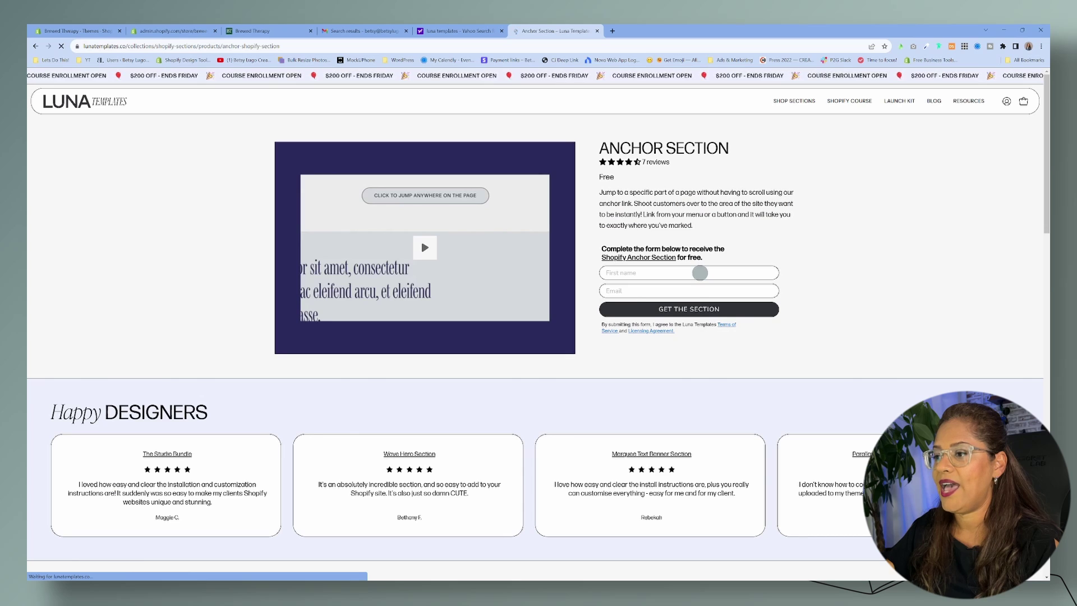
Fill the Anchor Section form with saved contact details and submit it.
click(700, 272)
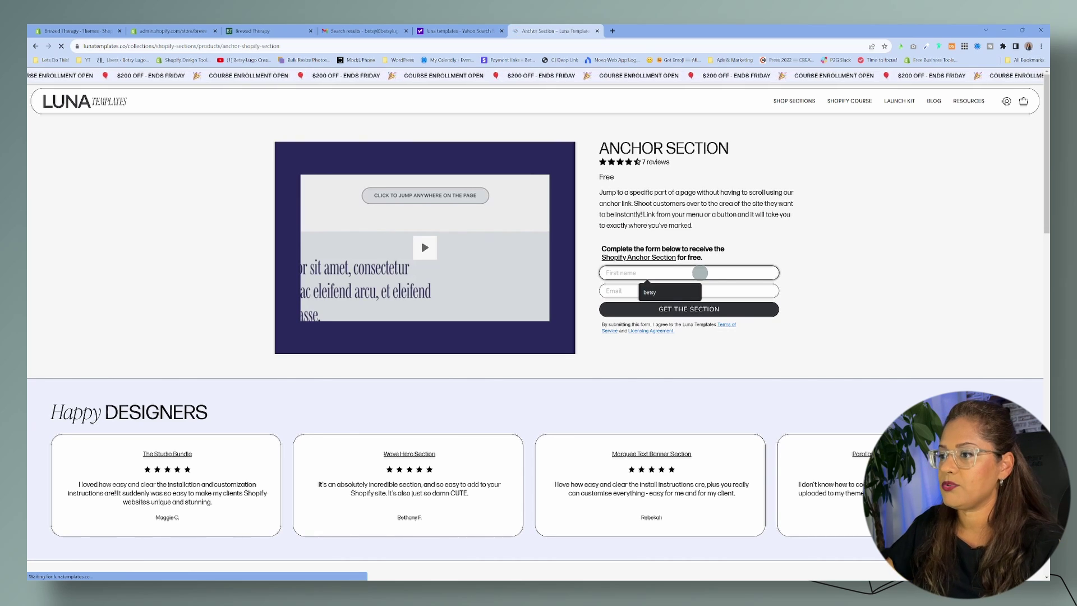
click(650, 292)
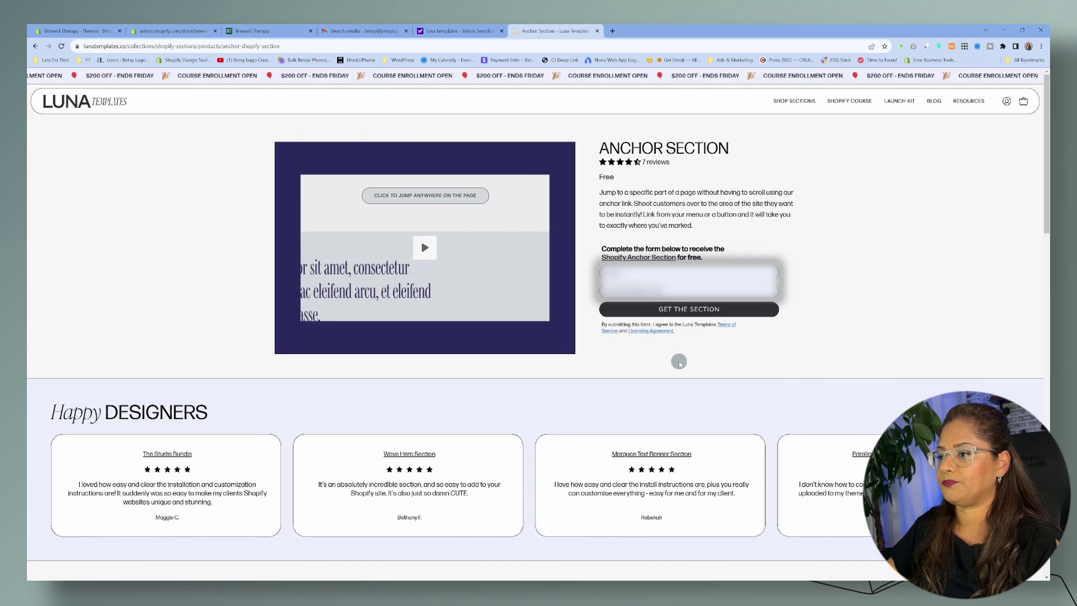
click(724, 309)
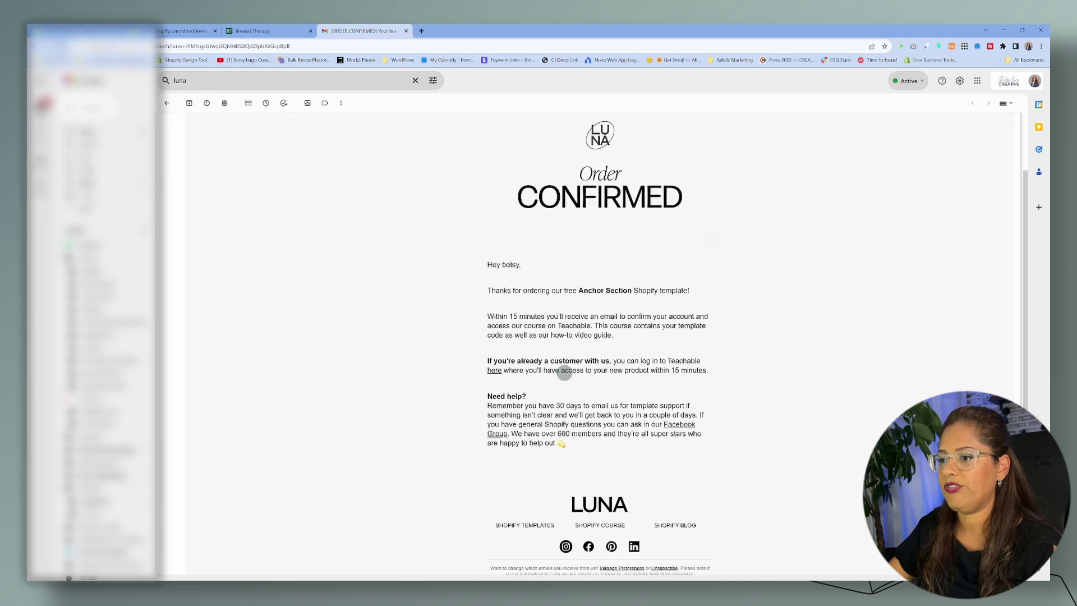
Follow the email's link to Teachable and open the Anchor Section course curriculum.
click(494, 371)
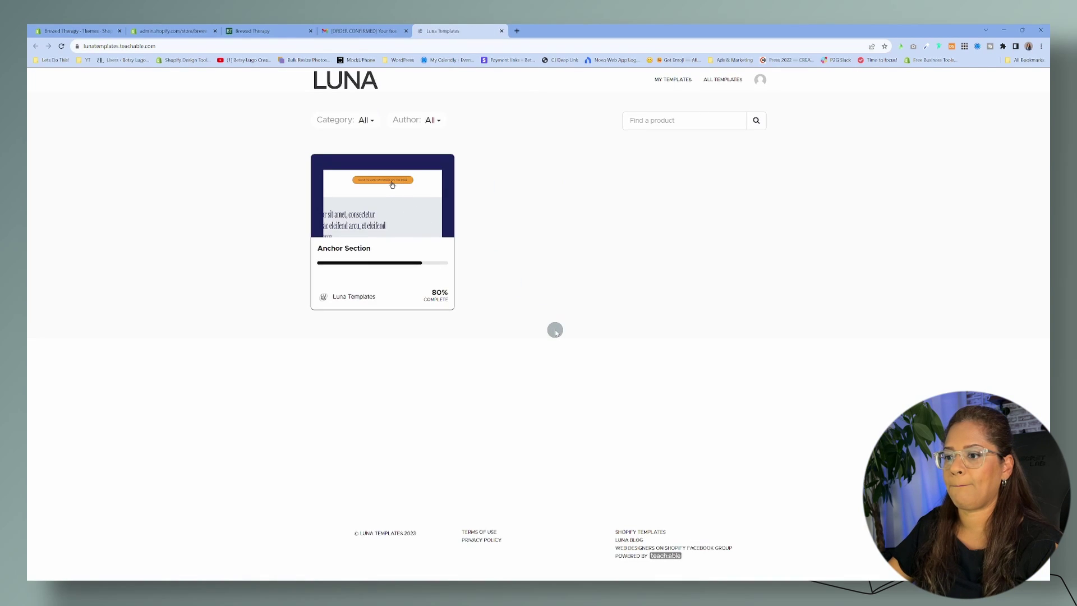
click(406, 284)
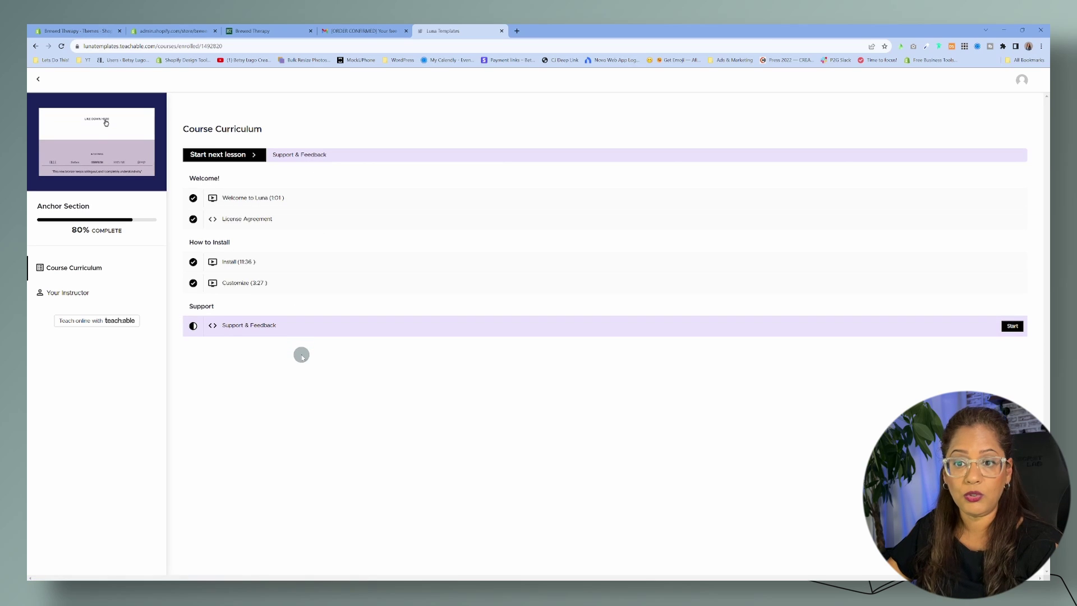
Open the Install lesson and select the Anchor link Liquid code block.
click(271, 269)
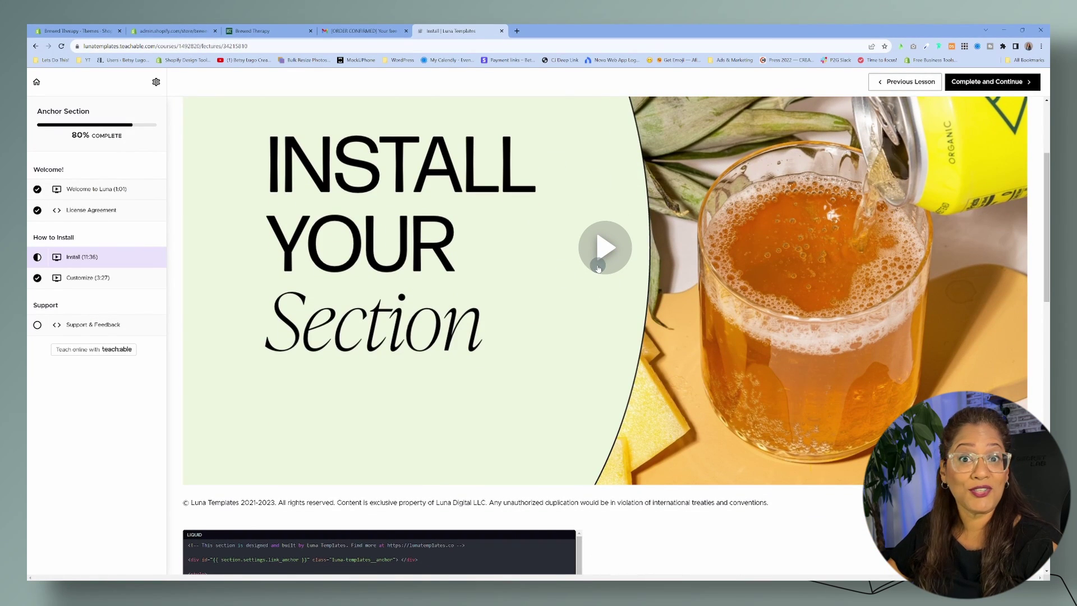
scroll(598, 269, down, 4)
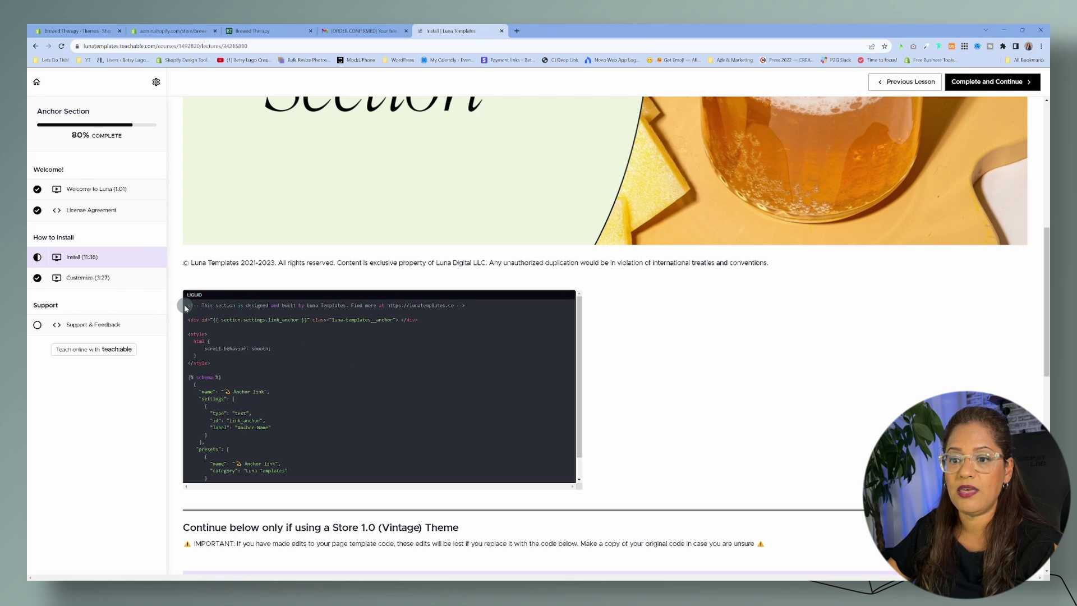
drag(187, 305, 485, 501)
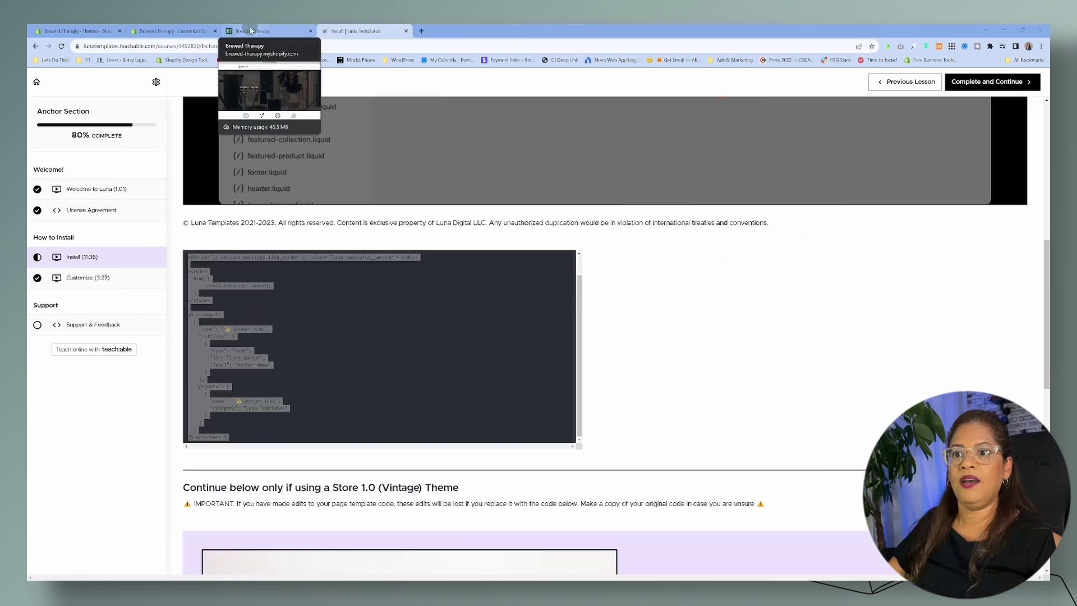
click(249, 31)
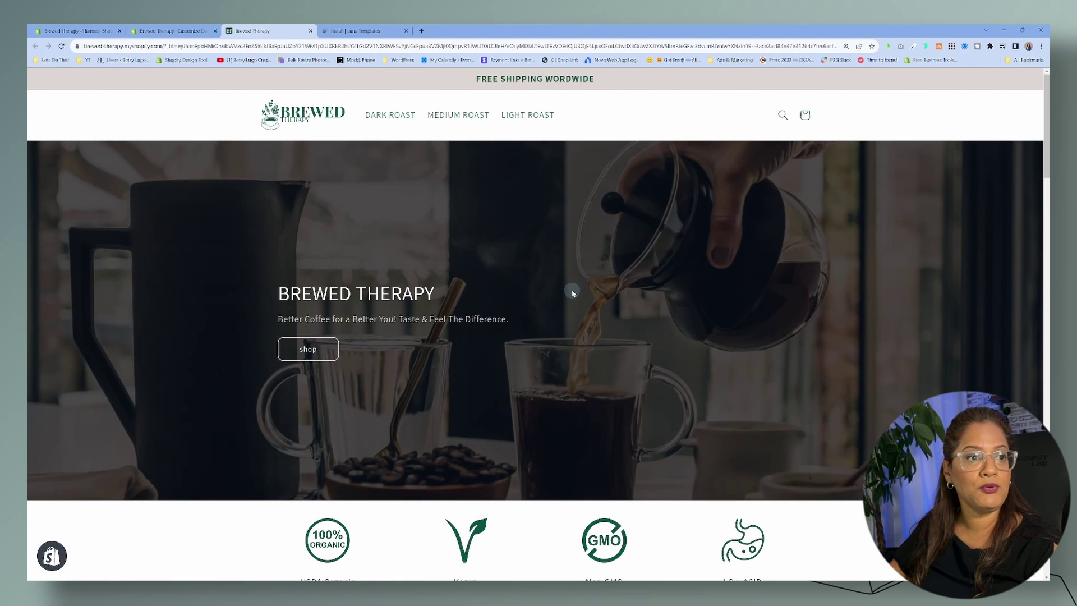
Change the homepage Learn More button label to 'Our Mission' and save the theme.
scroll(616, 406, down, 6)
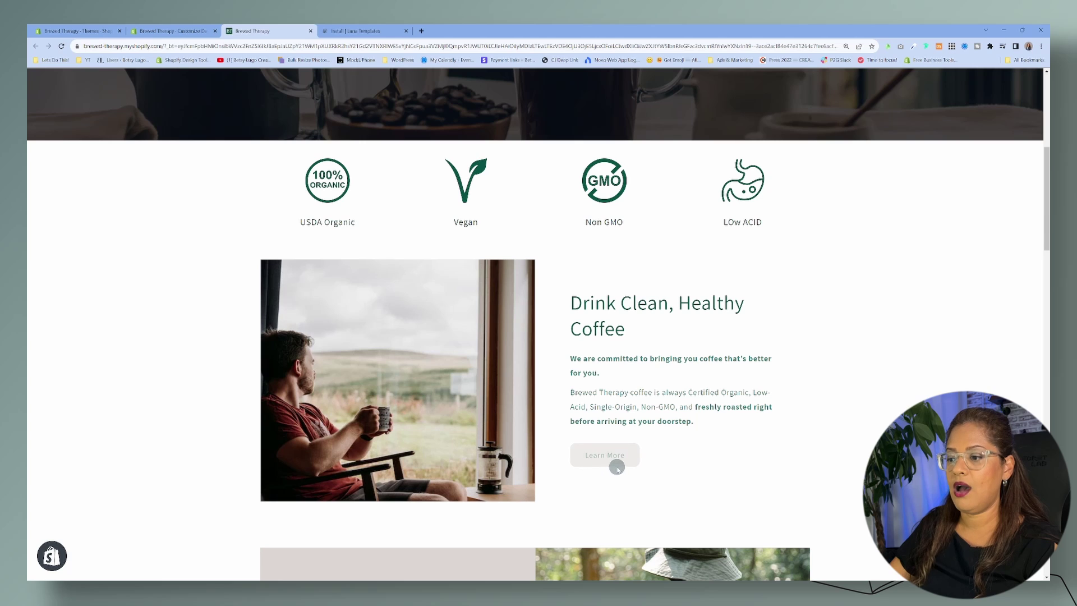
click(174, 31)
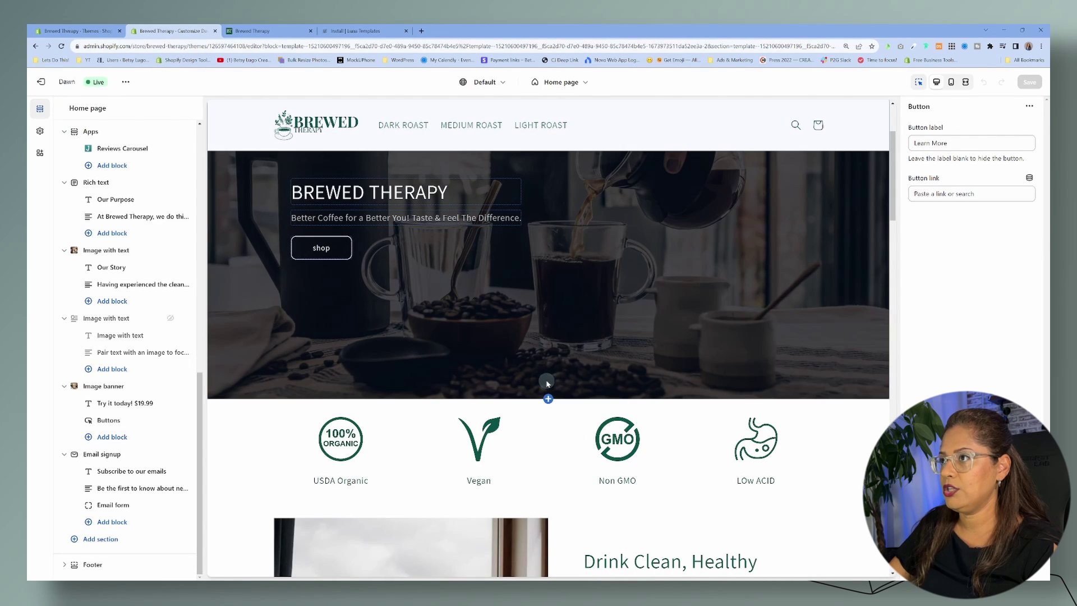
scroll(547, 383, down, 5)
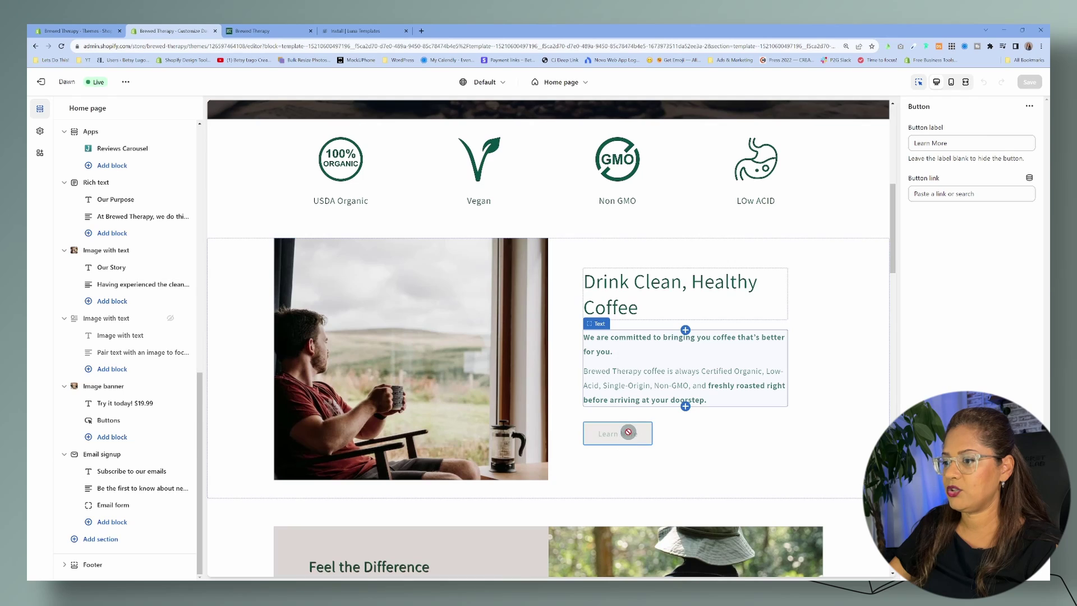
click(628, 432)
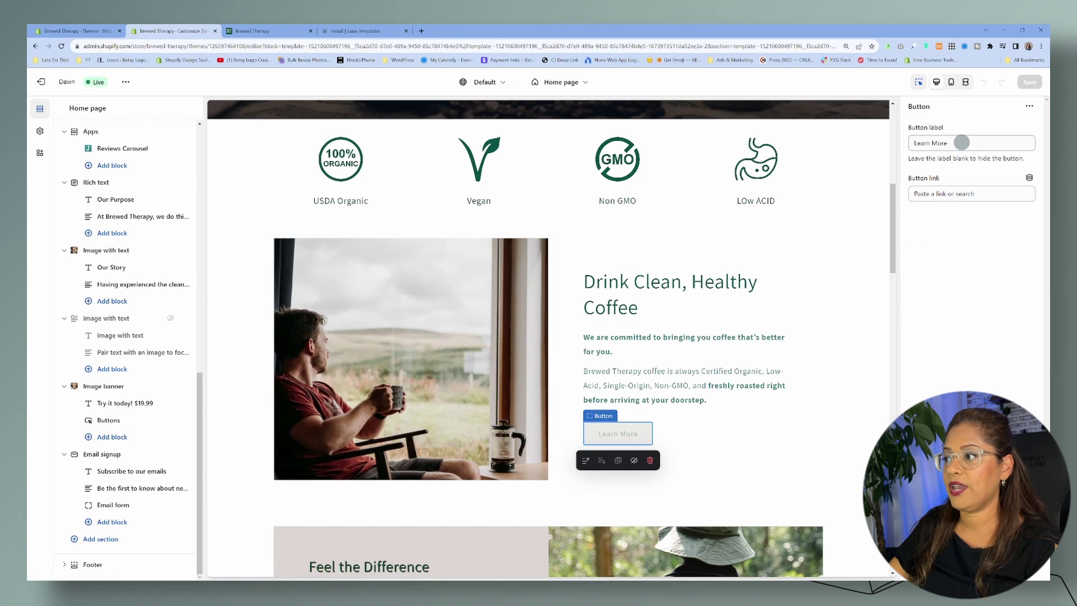
drag(962, 143, 910, 143)
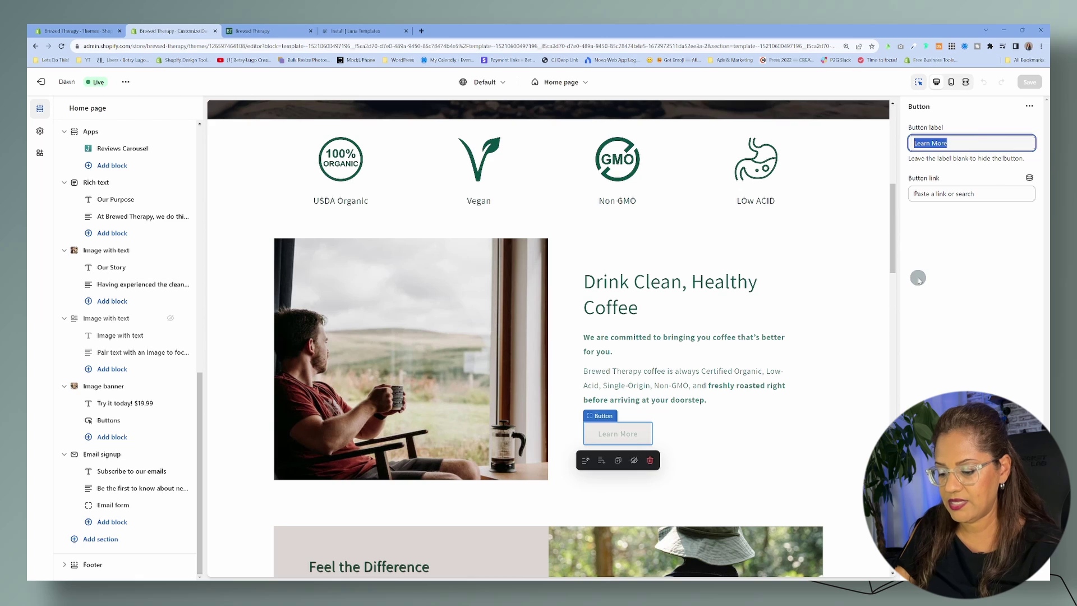
text(Our M)
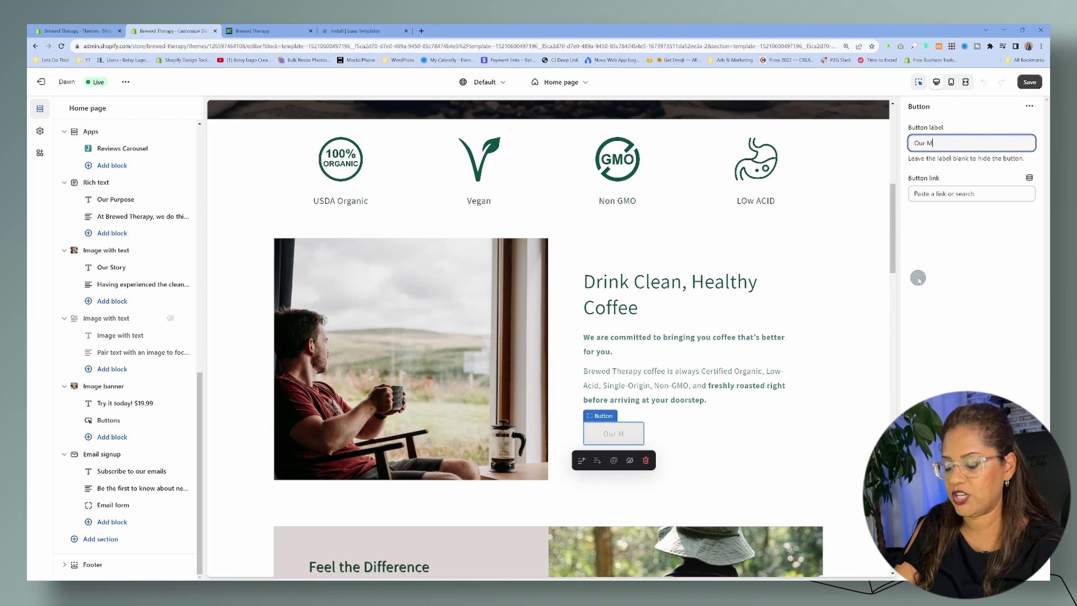
text(ission)
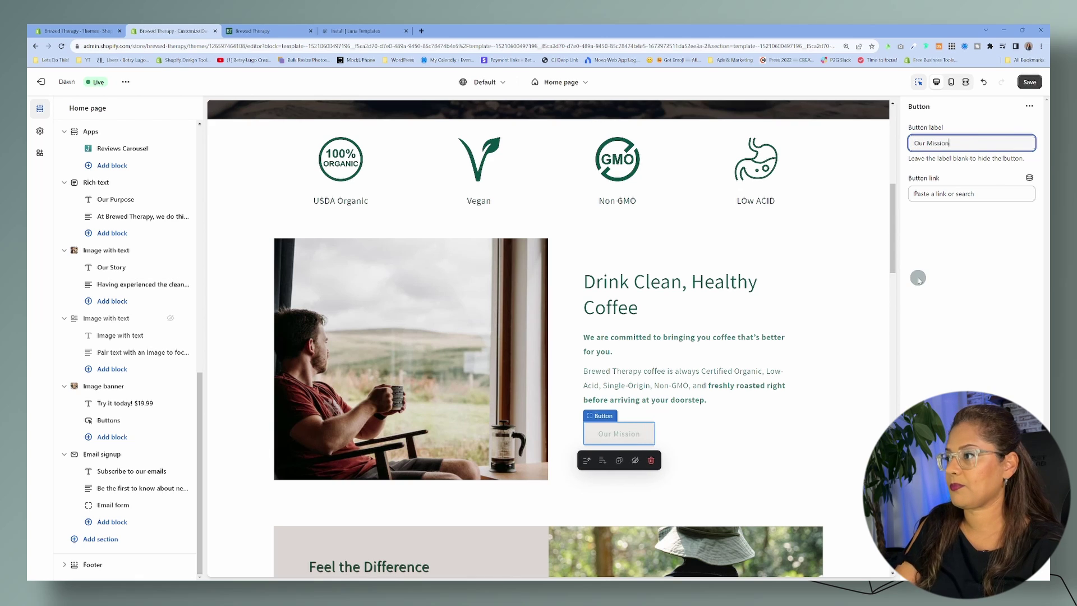
click(1030, 82)
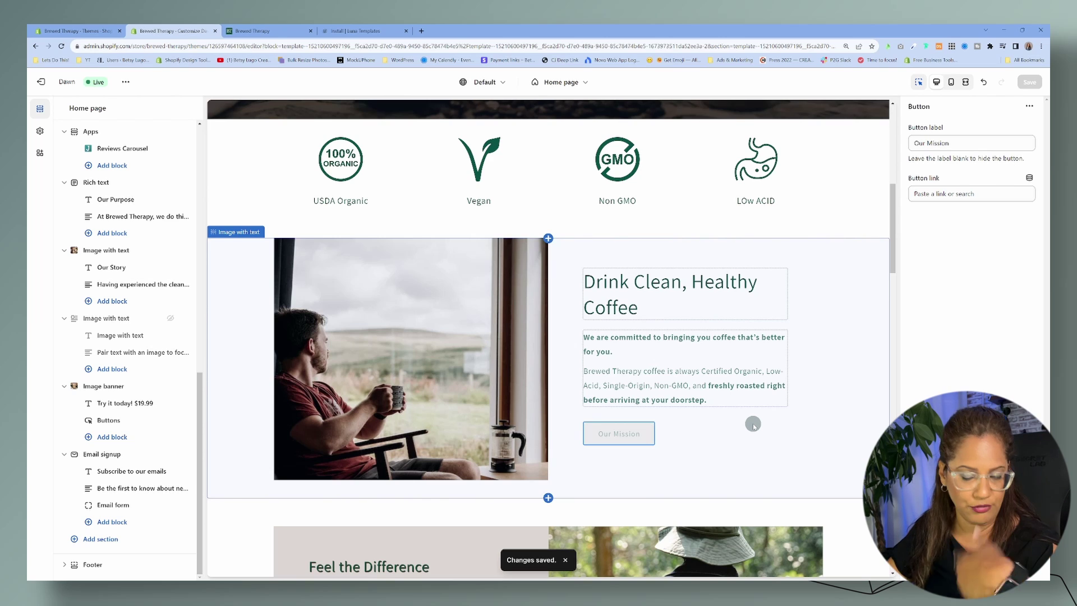
key(ctrl+shift+Tab)
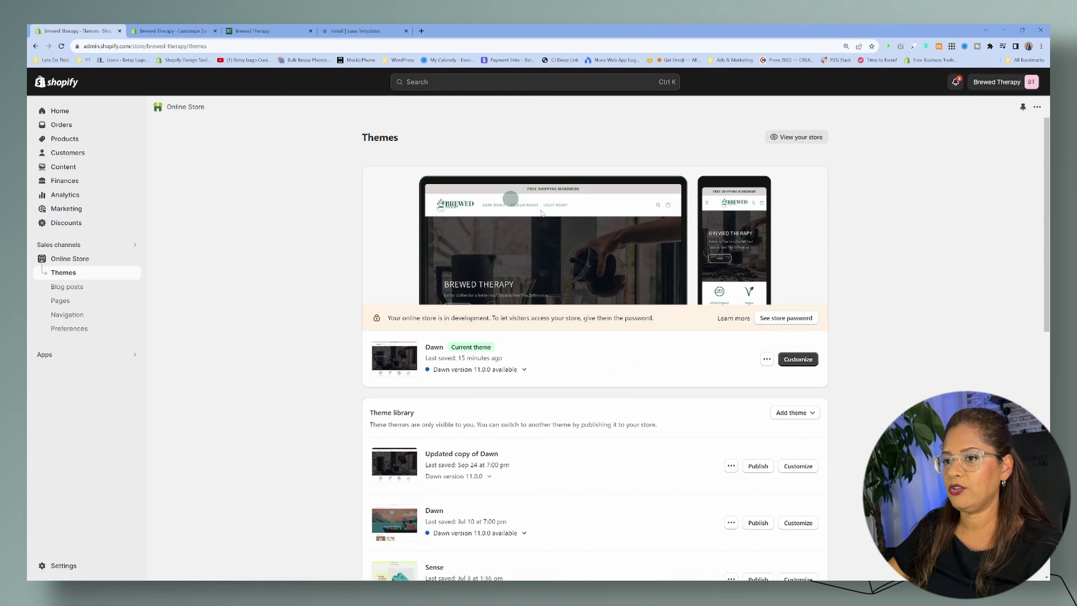
Open the Dawn theme's code editor and browse the Sections files.
click(767, 364)
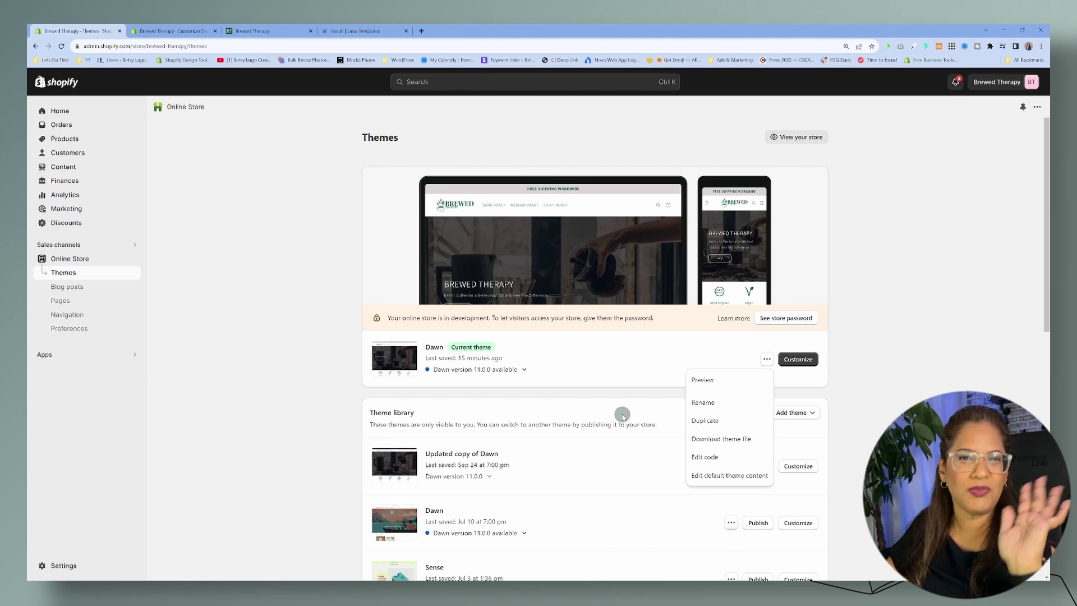
click(709, 458)
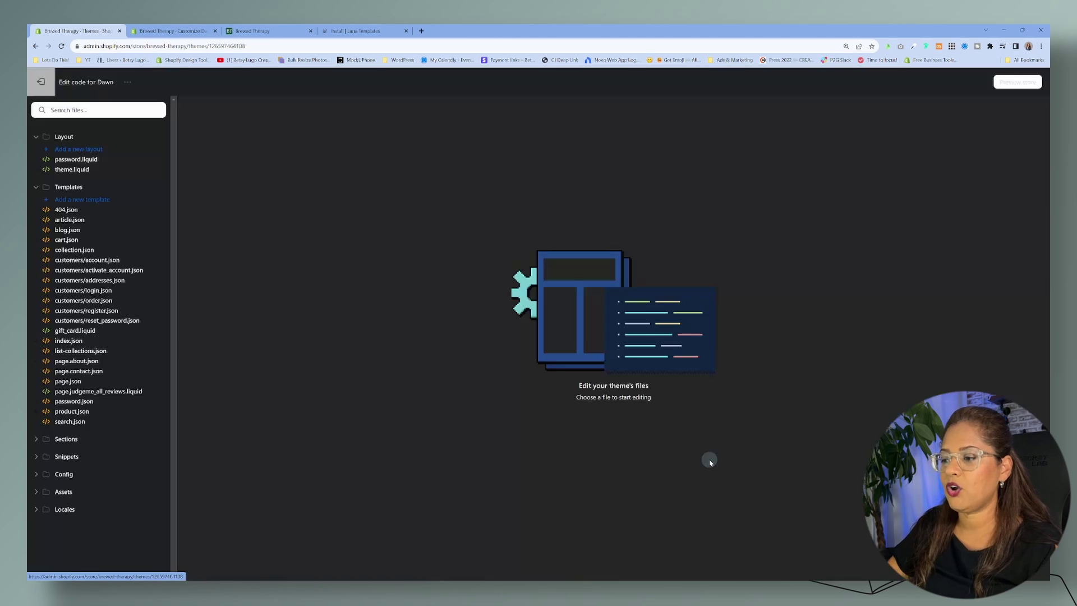
click(37, 440)
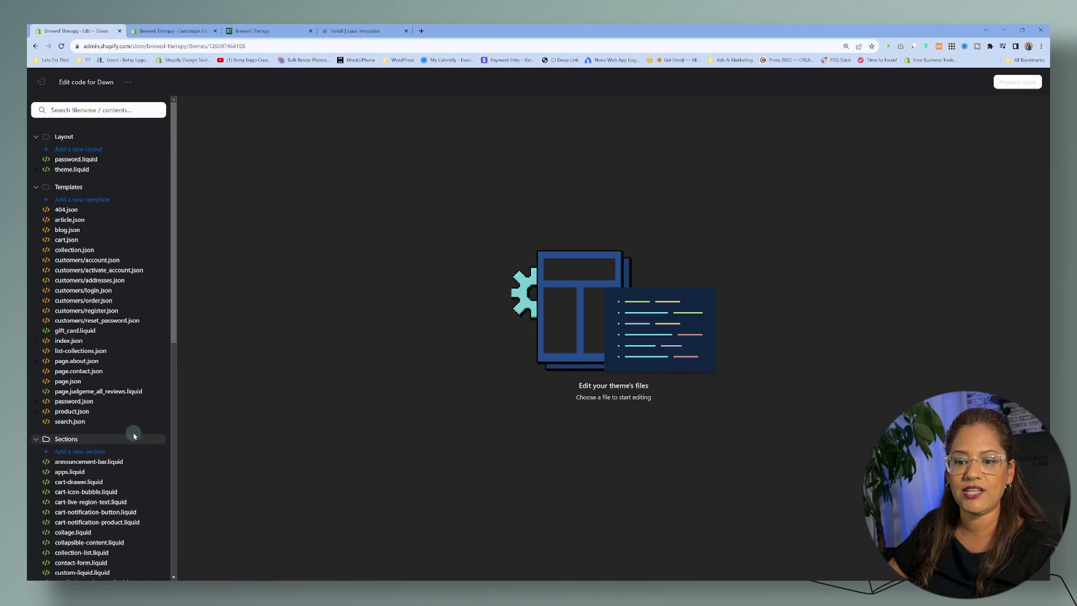
scroll(130, 429, down, 1)
scroll(131, 426, down, 1)
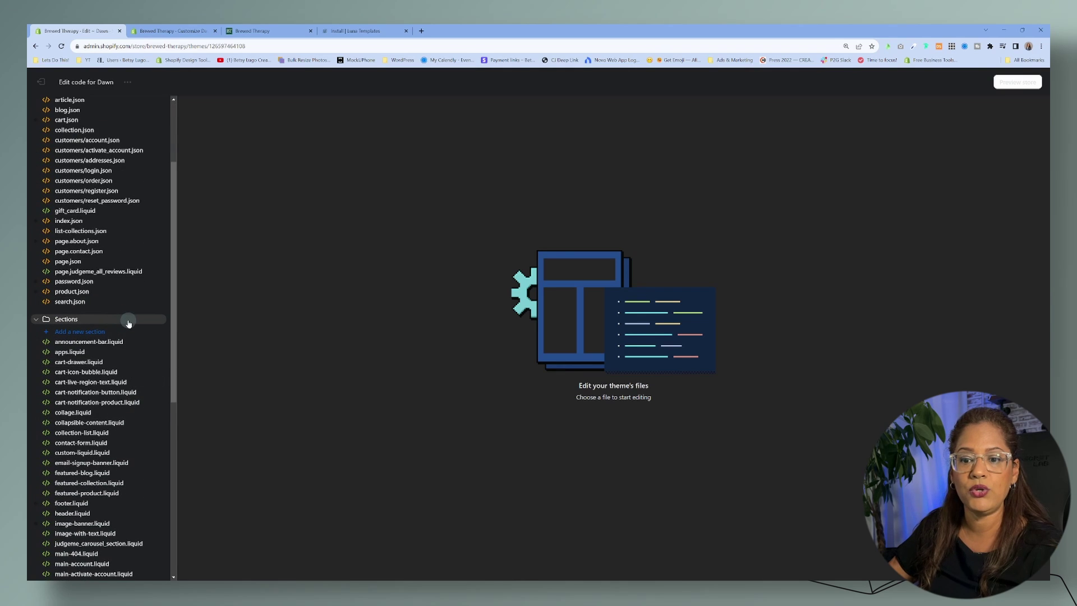
scroll(131, 337, down, 2)
scroll(133, 474, down, 2)
scroll(133, 475, down, 2)
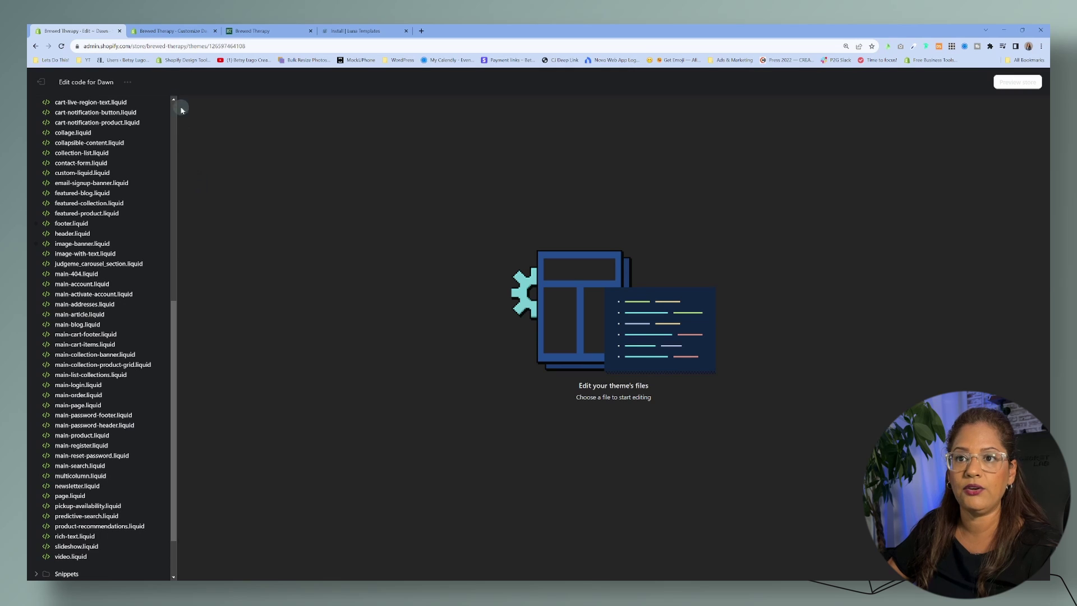
click(188, 34)
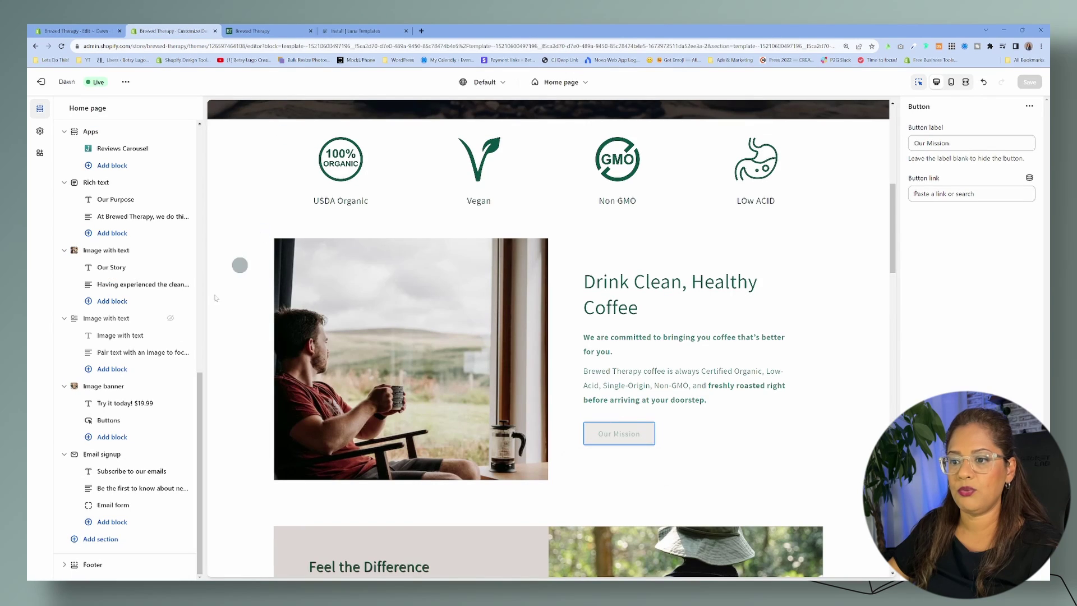
Search the Add section list for 'anchor', which returns no results.
click(106, 539)
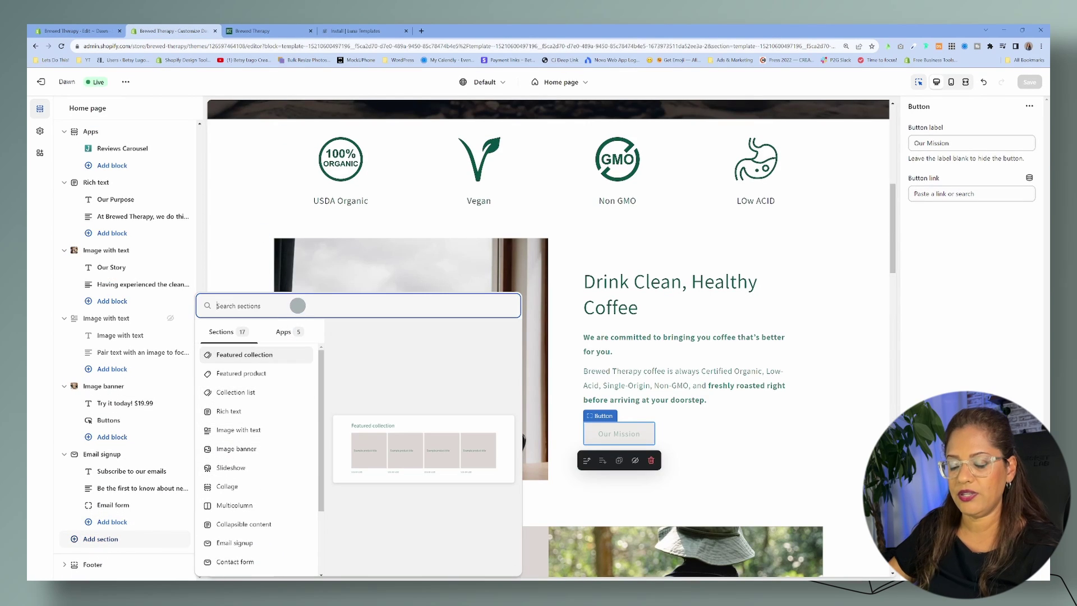
text(anchor)
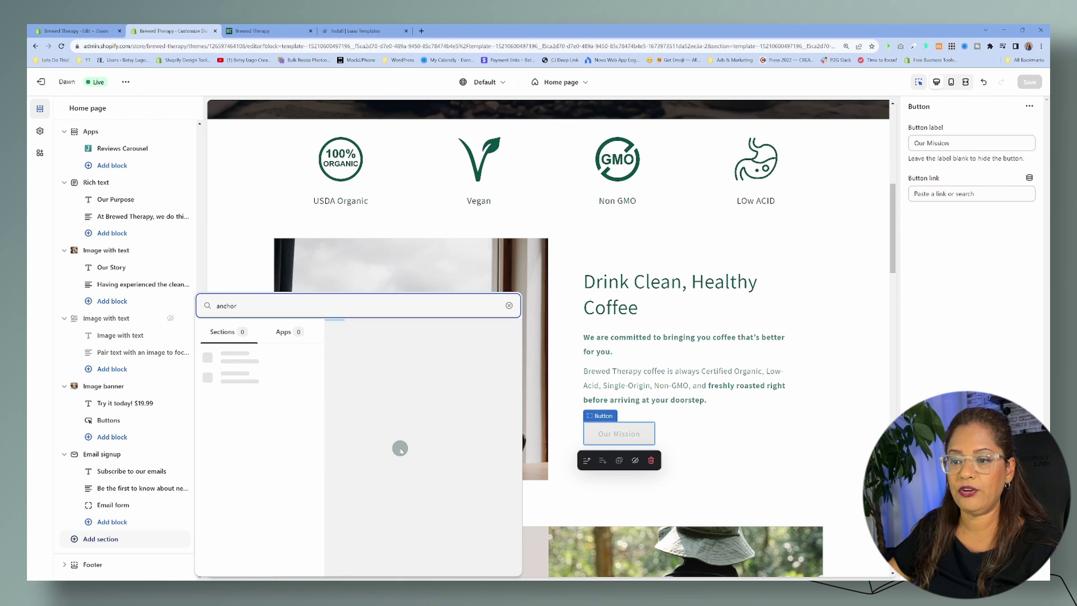
click(83, 28)
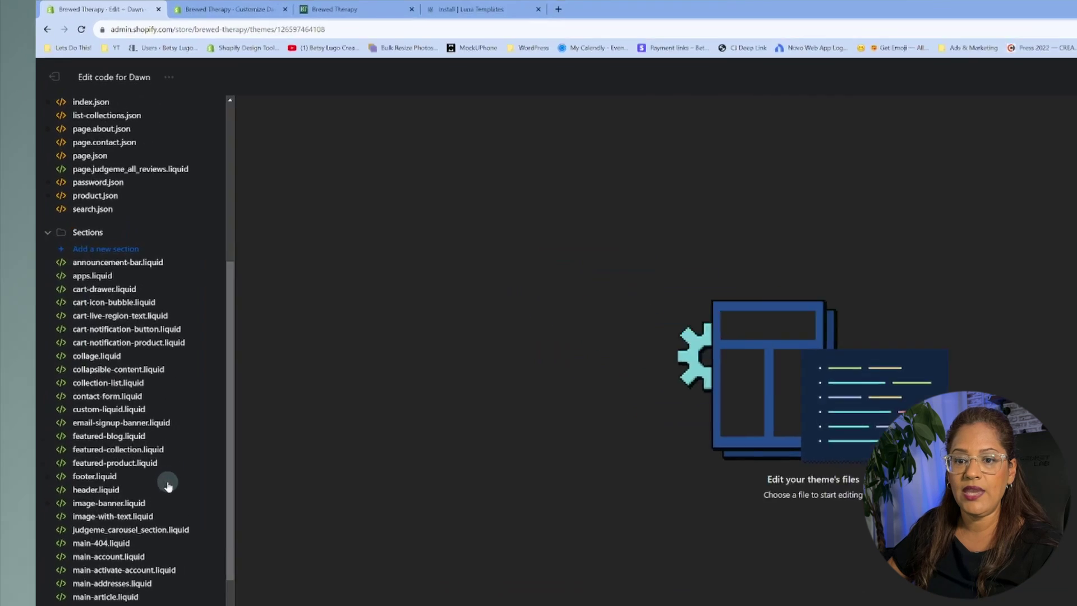
Create a new theme section file named anchor-link.liquid.
click(207, 327)
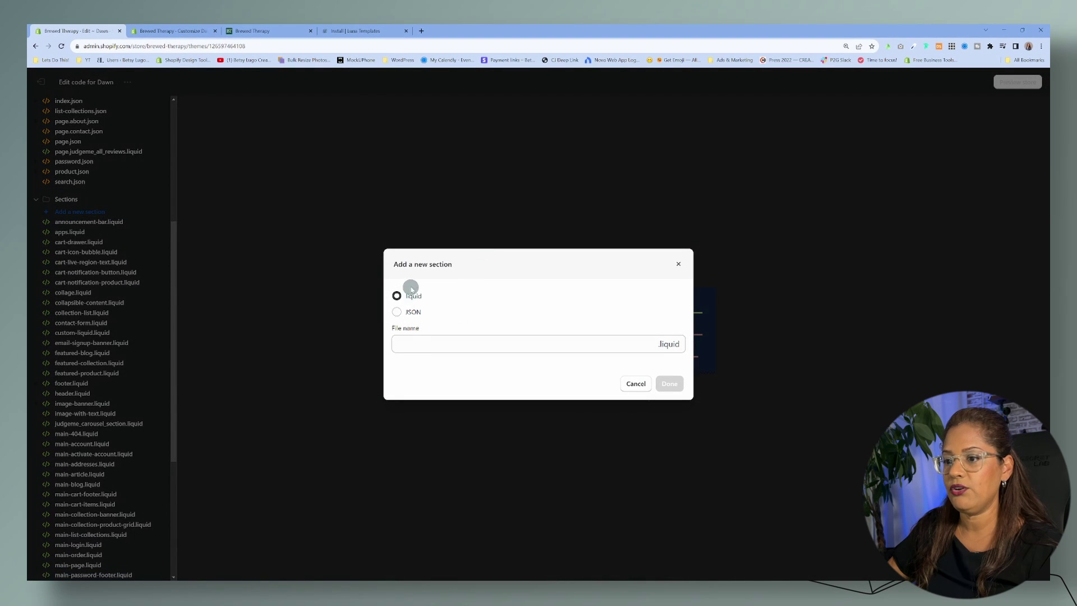
click(444, 340)
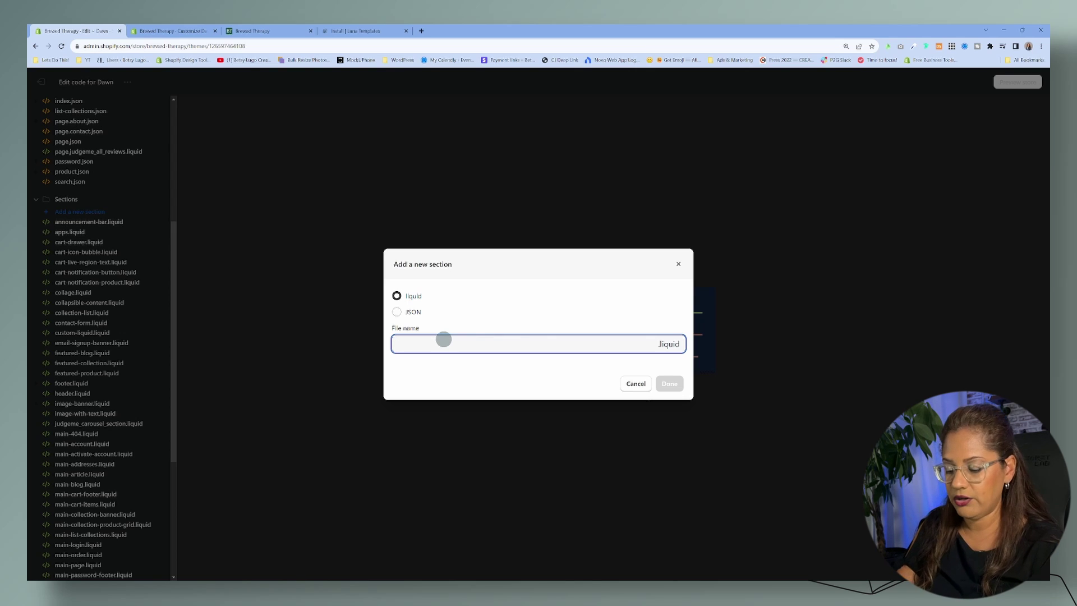
text(anchor-link)
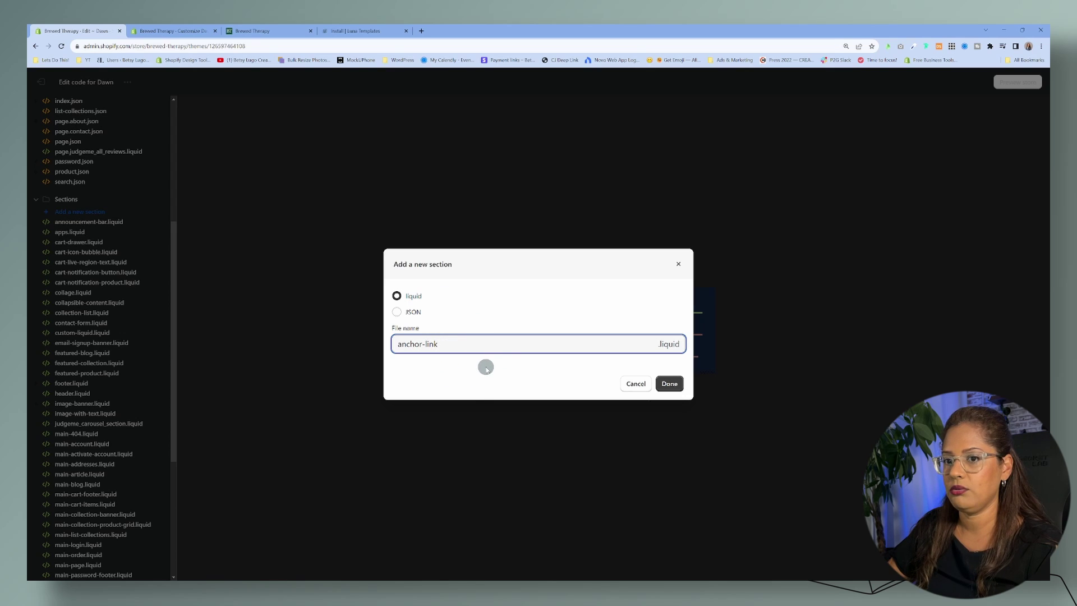
click(669, 383)
Replace the placeholder code with the pasted anchor link code and save the file.
drag(271, 255, 195, 157)
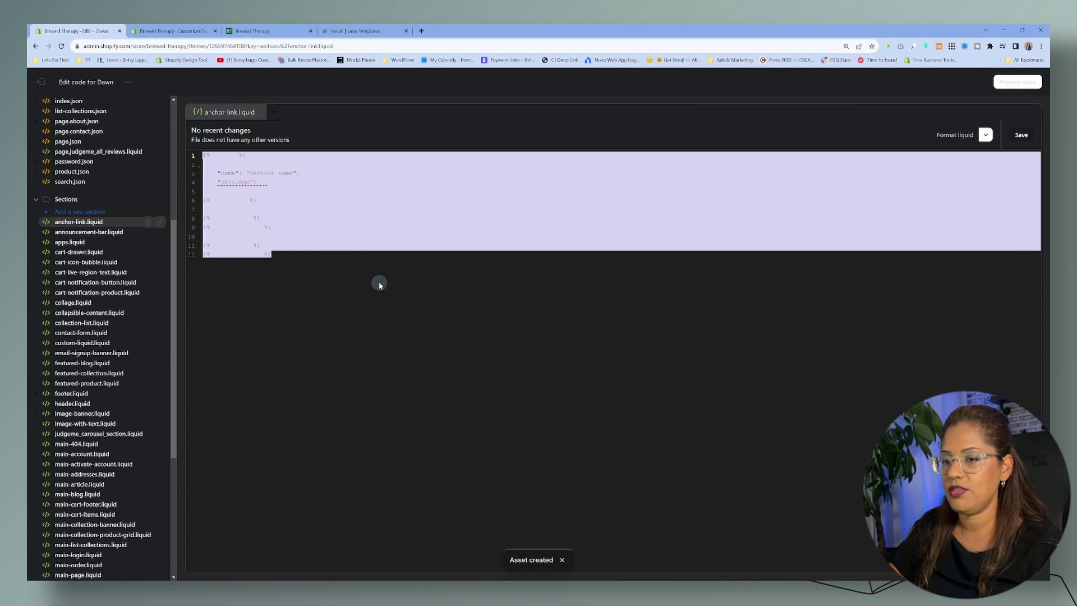
key(BackSpace)
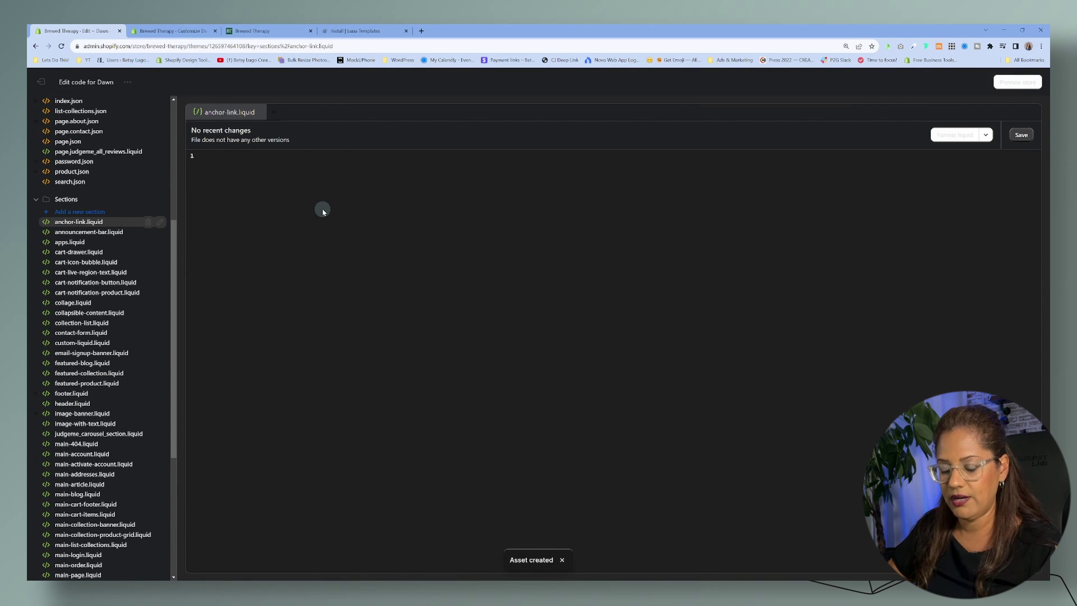
text(<div id="{{ section.settings.link_anchor }}" class="luna-templates__anchor"> </div>  <style>   html {     scroll-behavior: smooth;   } </style>  {% schema %}   {     "name": "⚓ Anchor link",     "settings": [       {         "type": "text",         "id": "link_anchor",         "label": "Anchor Name"       }     ],     "presets": [       {         "name": "⚓ Anchor link",         "category": "Luna Templates"       }     ]   } {% endschema %})
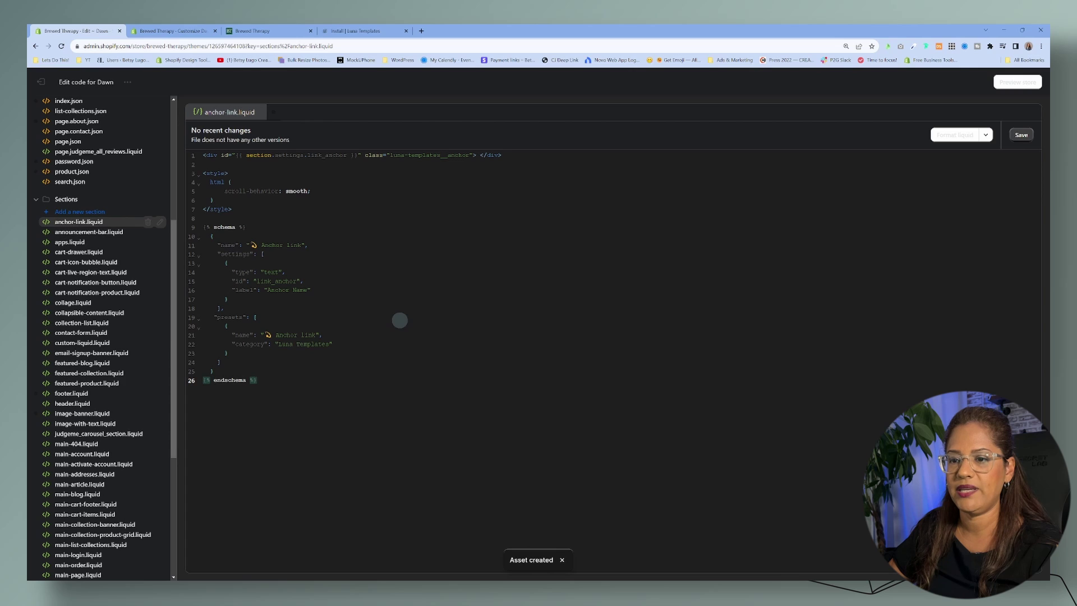
click(1021, 135)
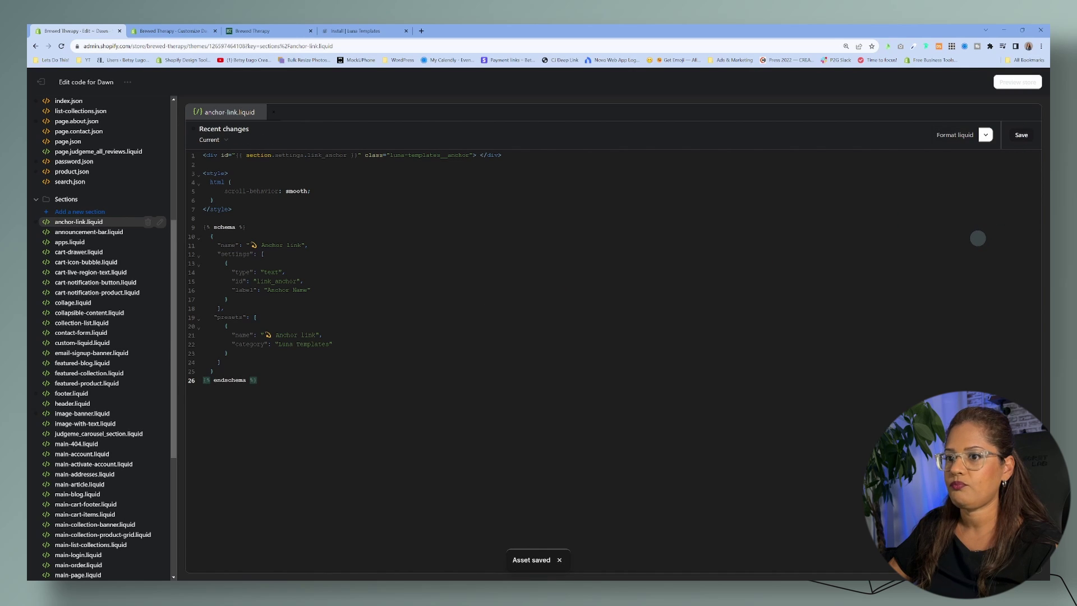
click(178, 31)
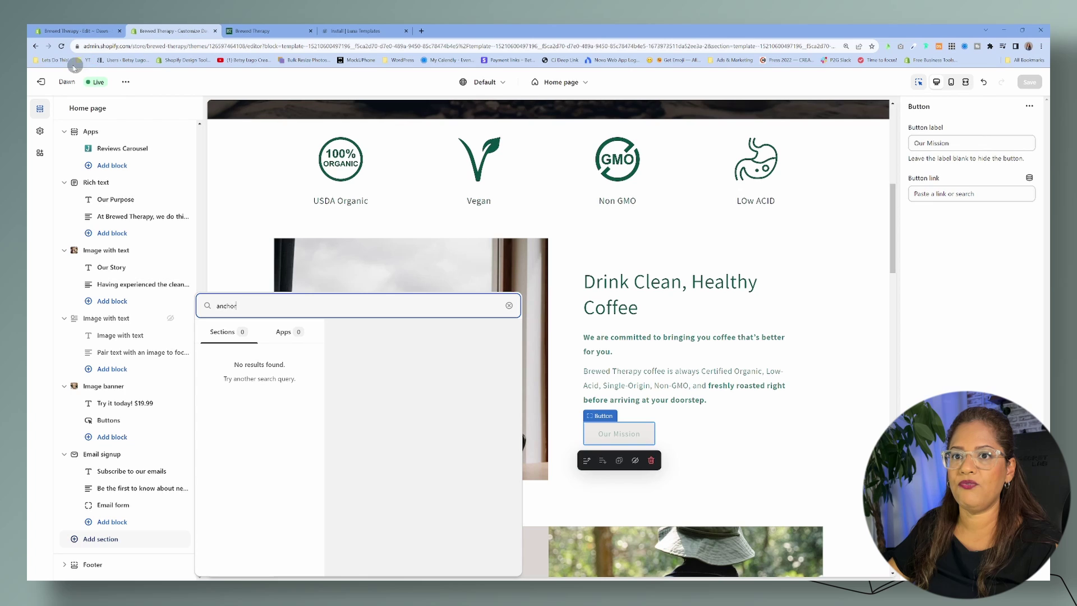
Add the Anchor link section after reloading, place it above Email signup, and save.
click(60, 46)
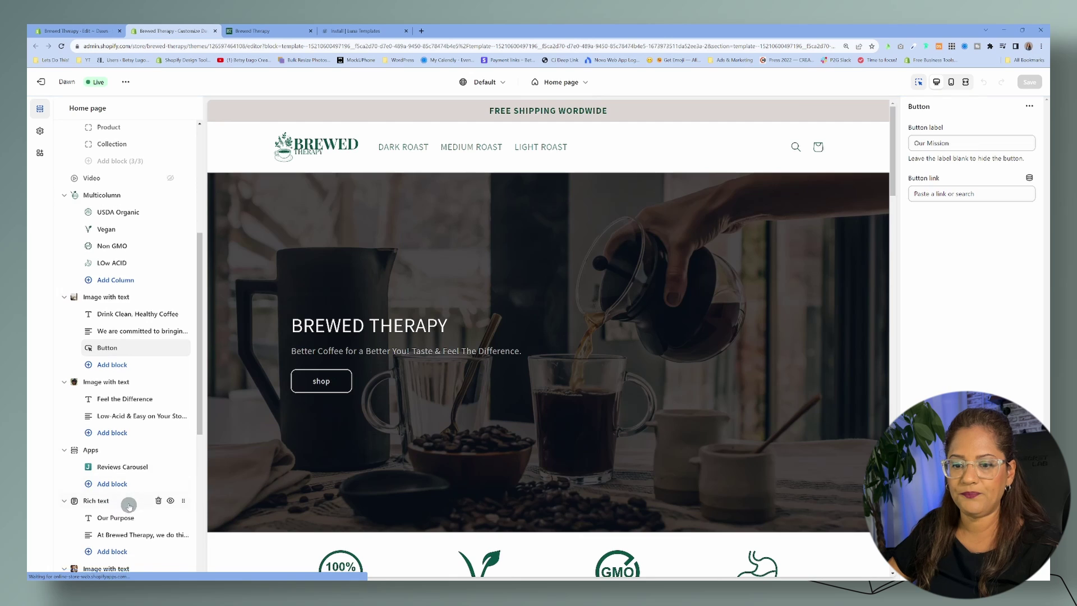
scroll(130, 504, down, 3)
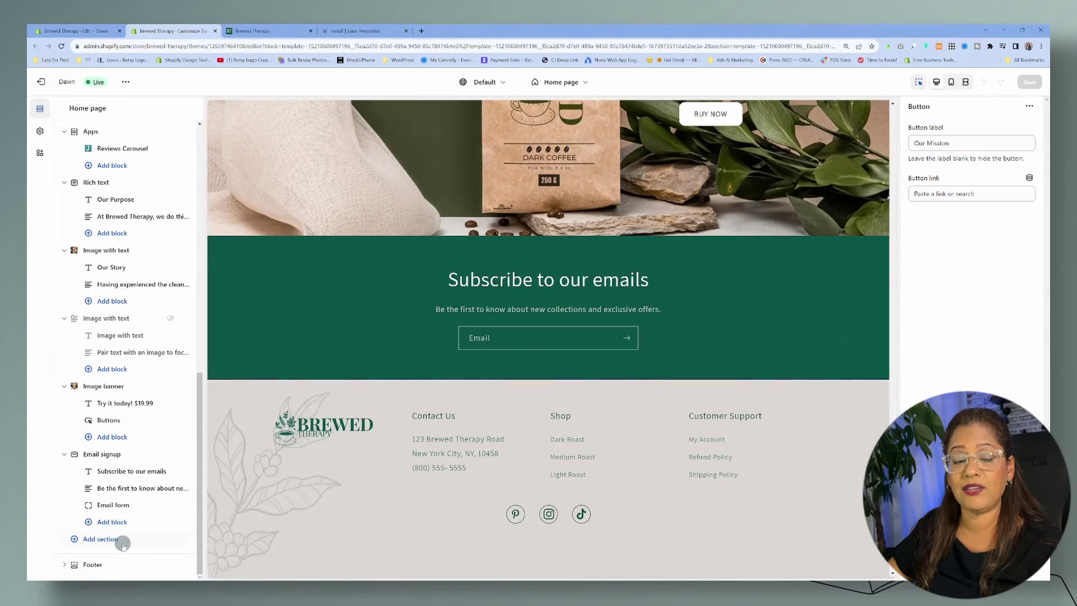
click(123, 542)
text(ancho)
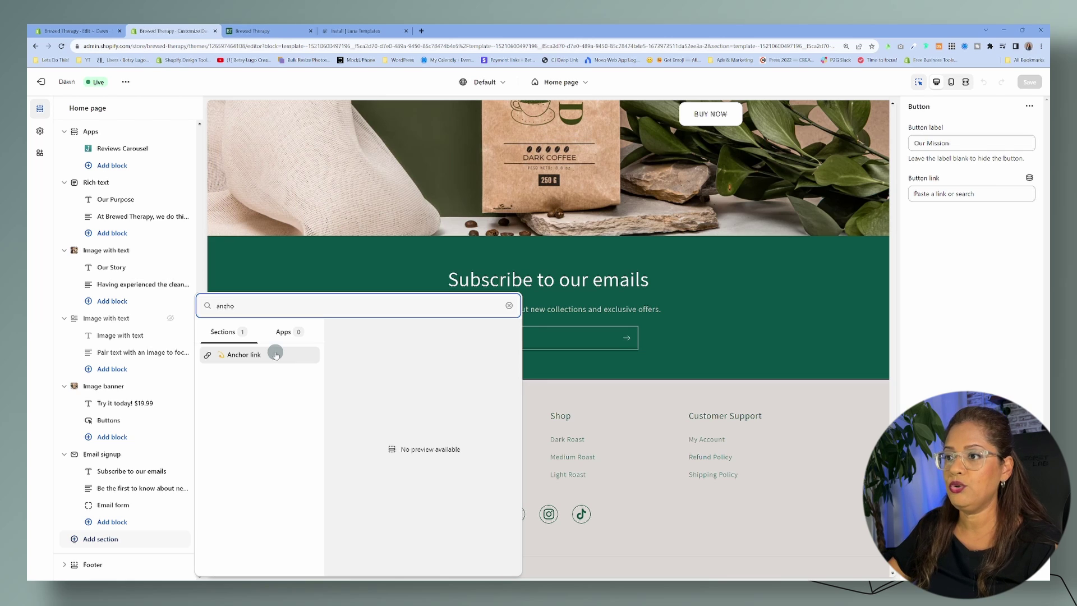
text(r)
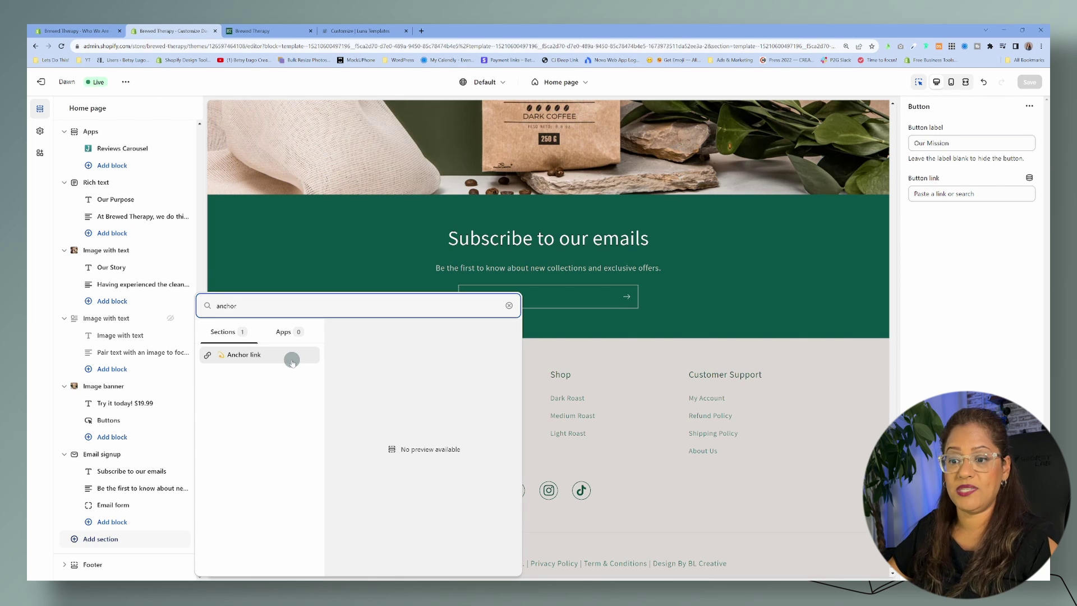
click(292, 359)
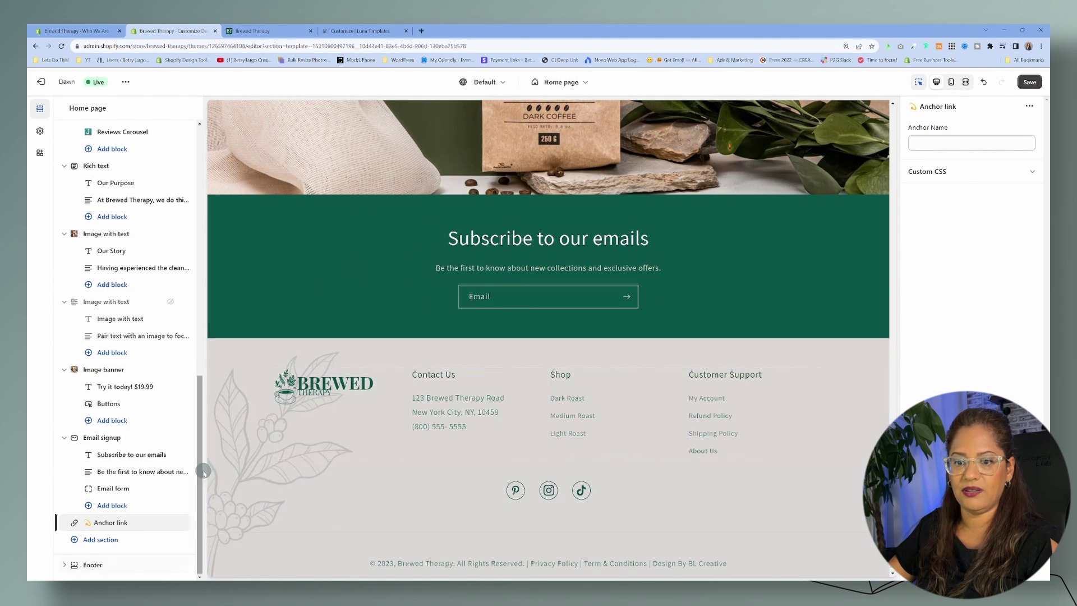
drag(190, 522, 190, 437)
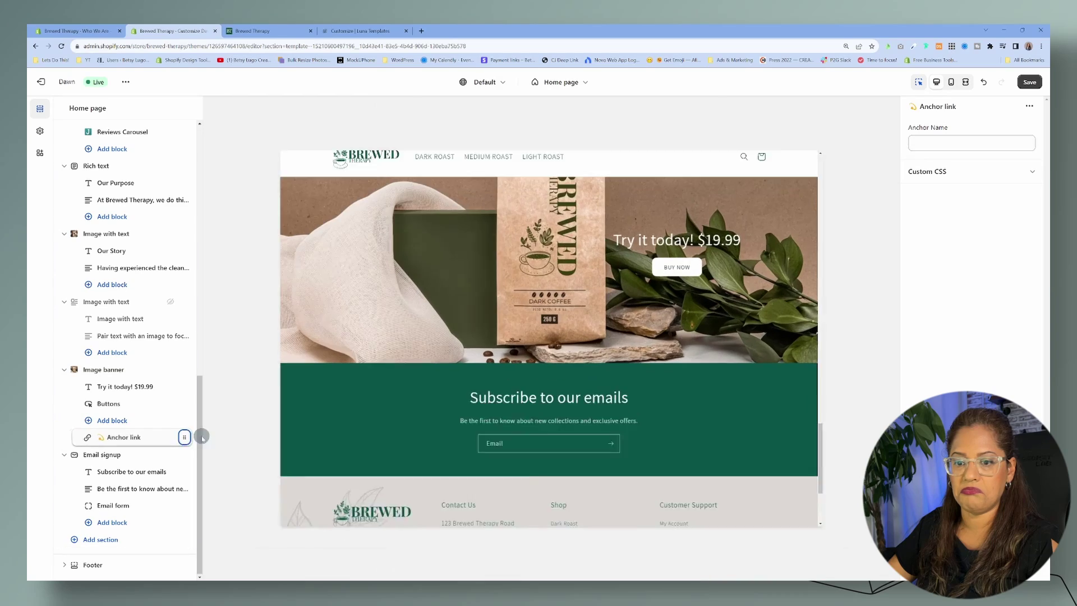
click(1030, 84)
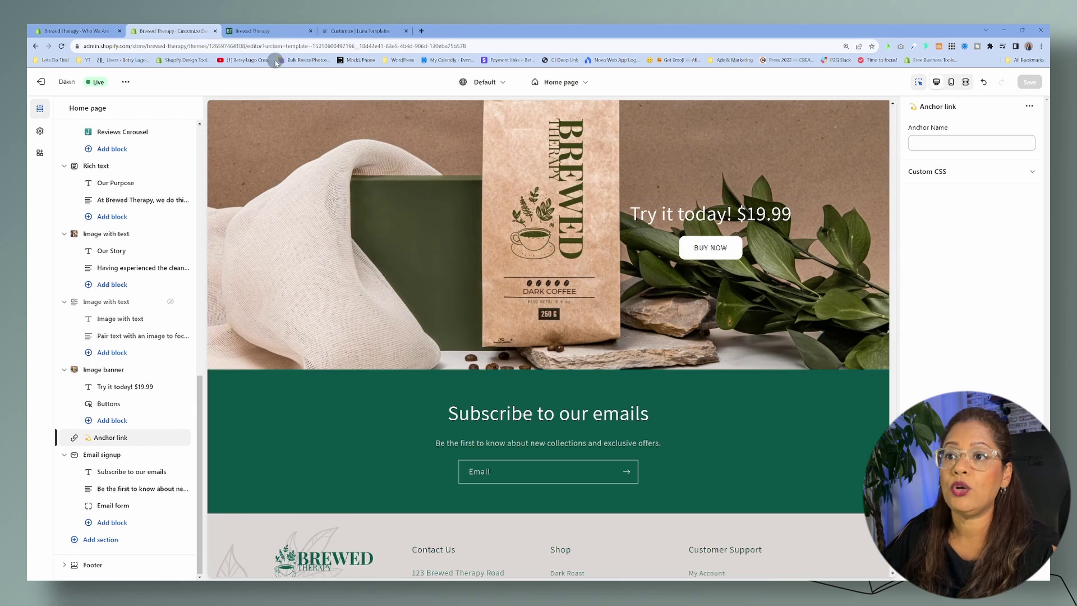
click(286, 31)
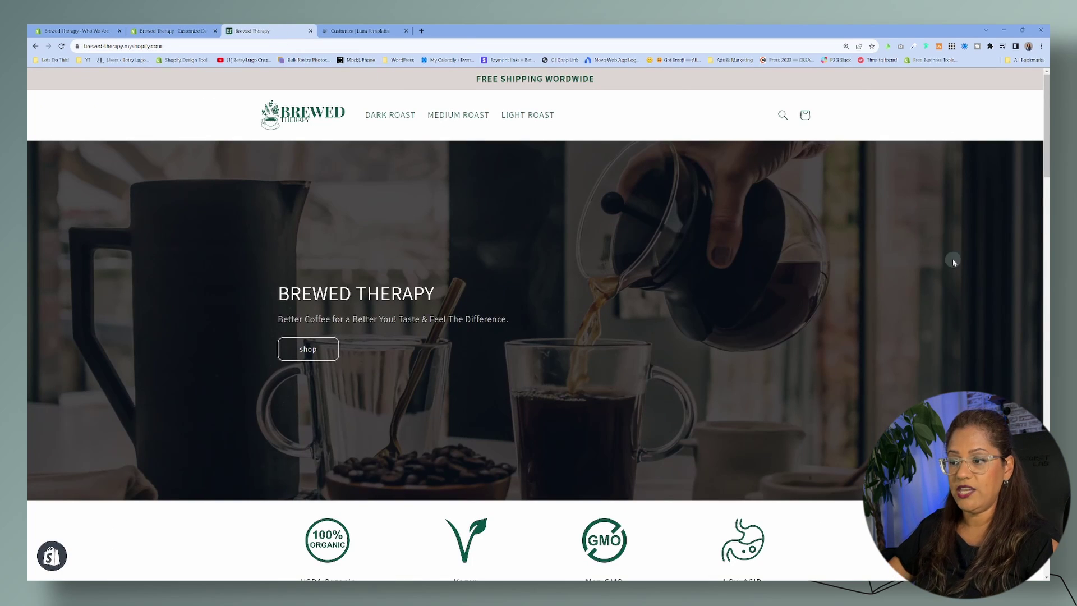
scroll(1035, 224, down, 10)
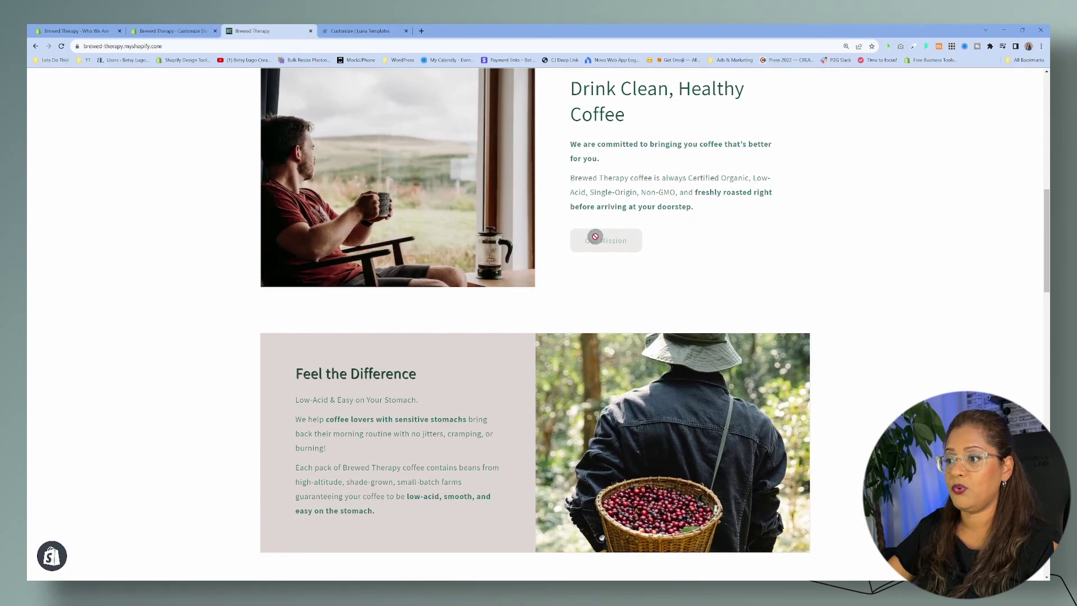
scroll(561, 281, down, 5)
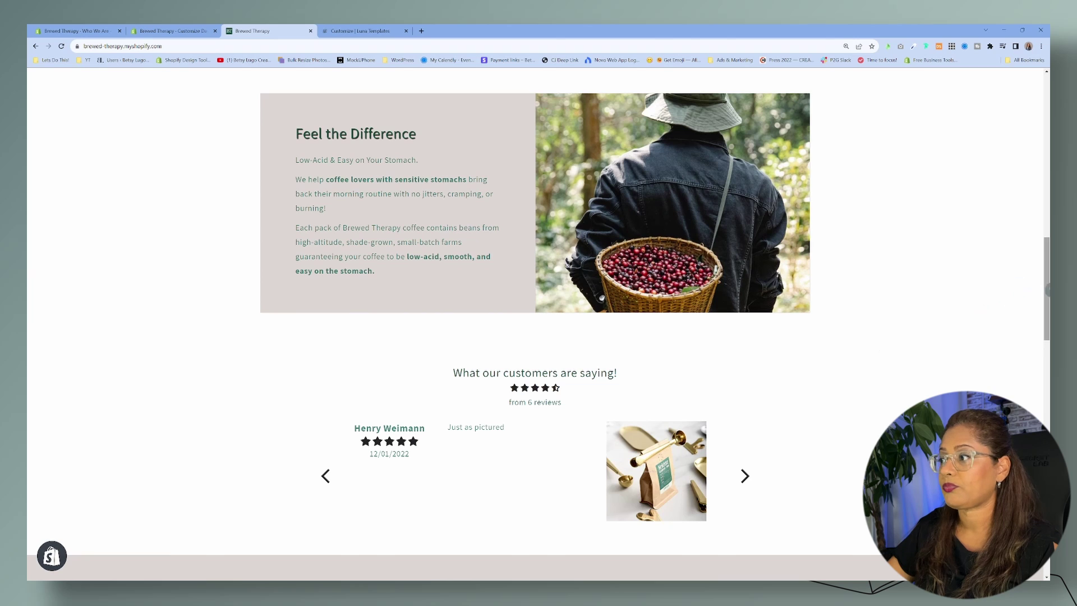
drag(1039, 264, 1047, 334)
scroll(1047, 334, down, 10)
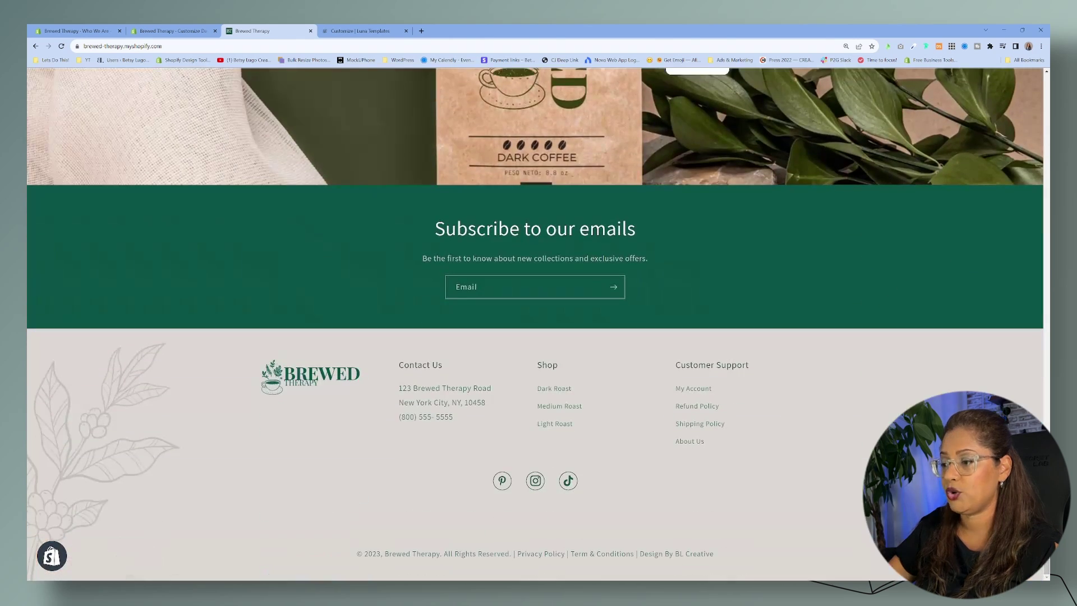
click(696, 440)
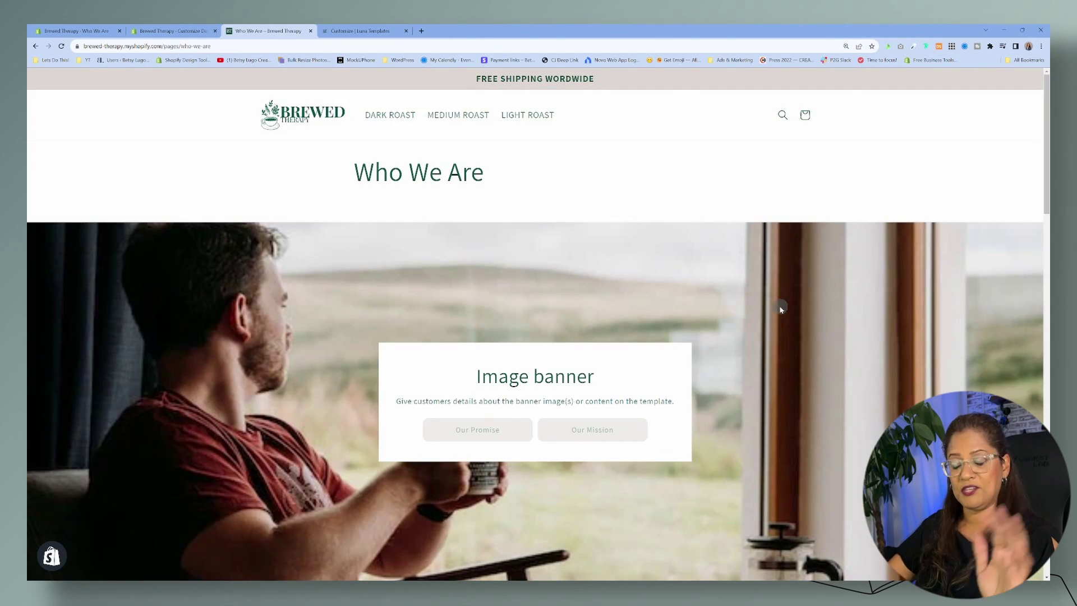
drag(1045, 120, 1047, 401)
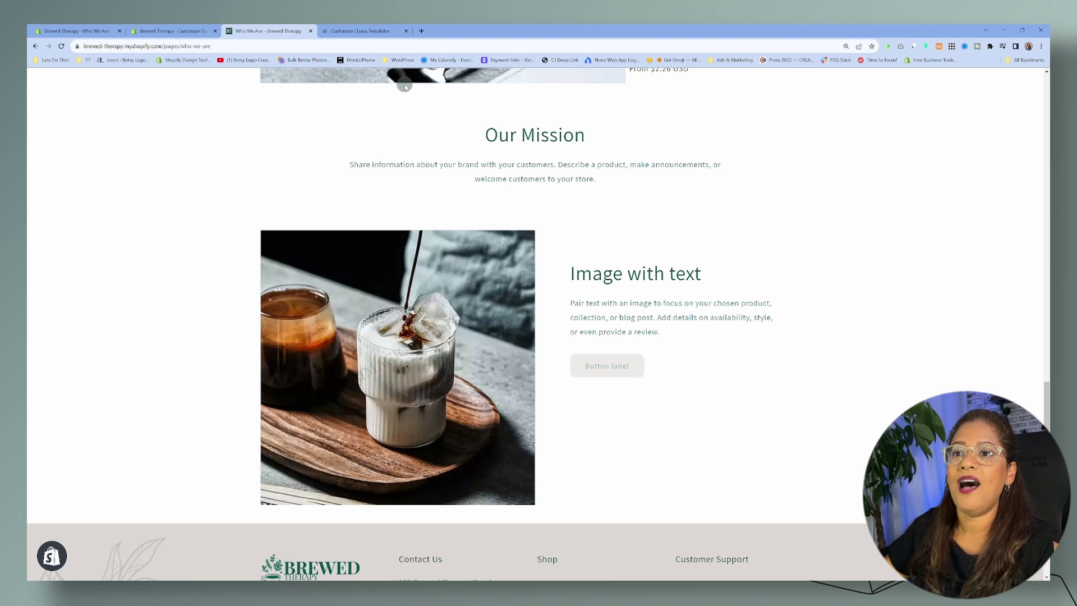
click(177, 31)
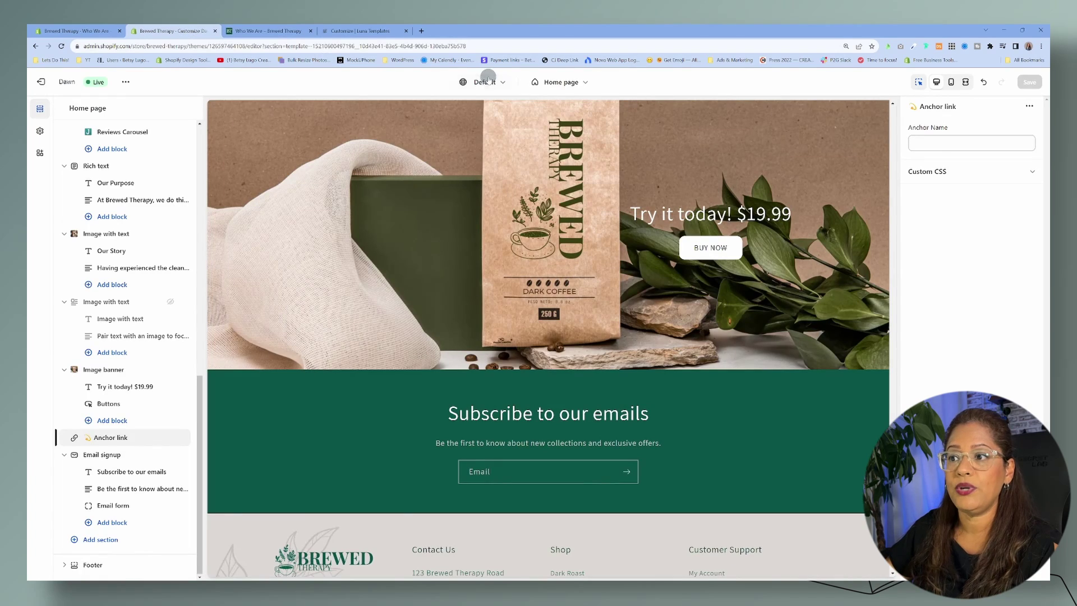
Open the about page template that shows the Who We Are page.
click(558, 82)
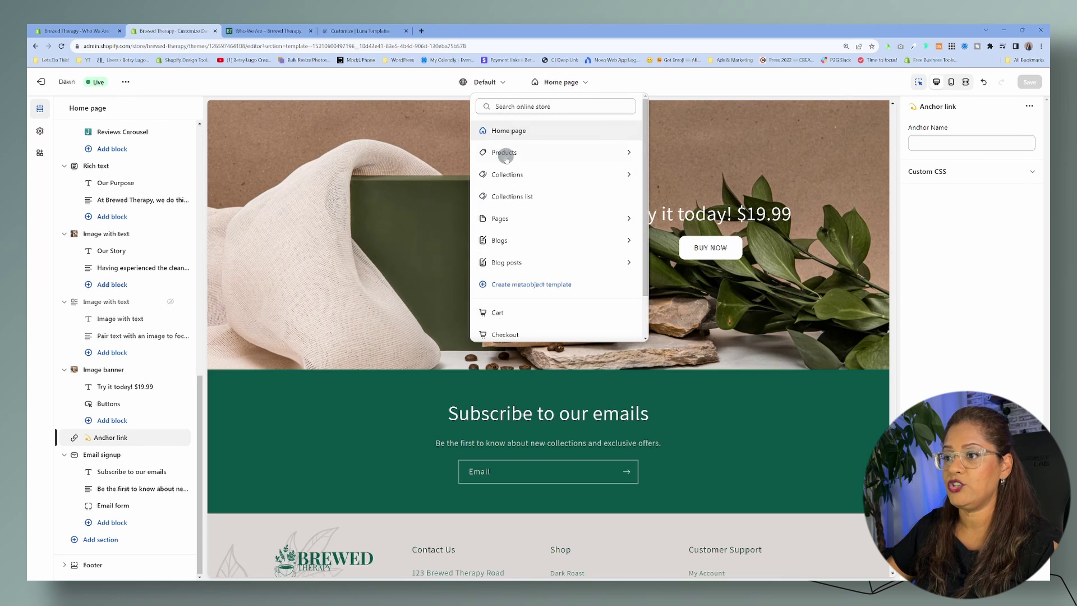
click(520, 220)
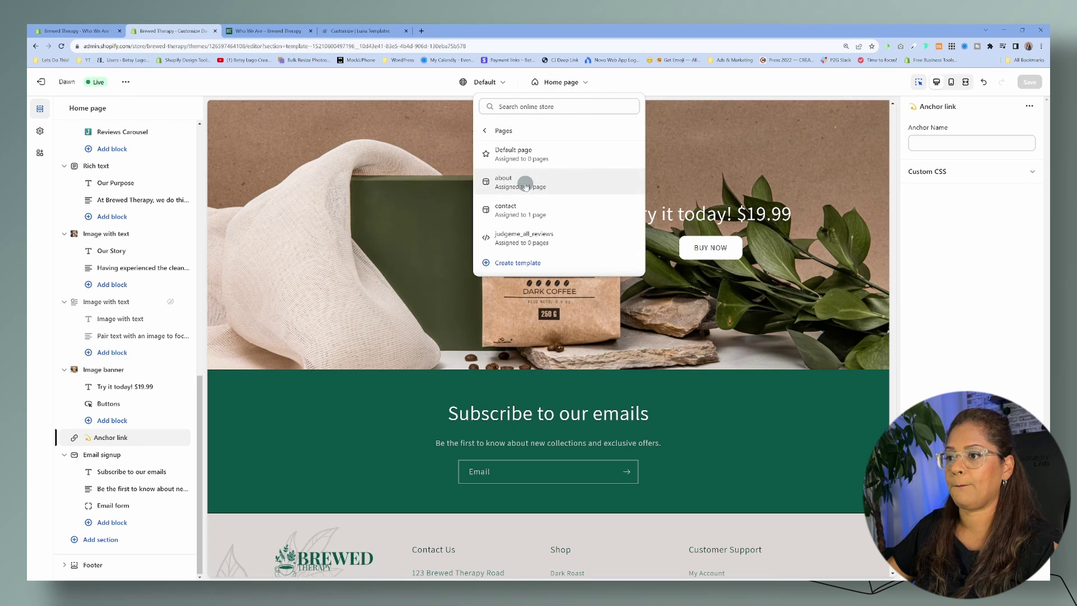
click(525, 185)
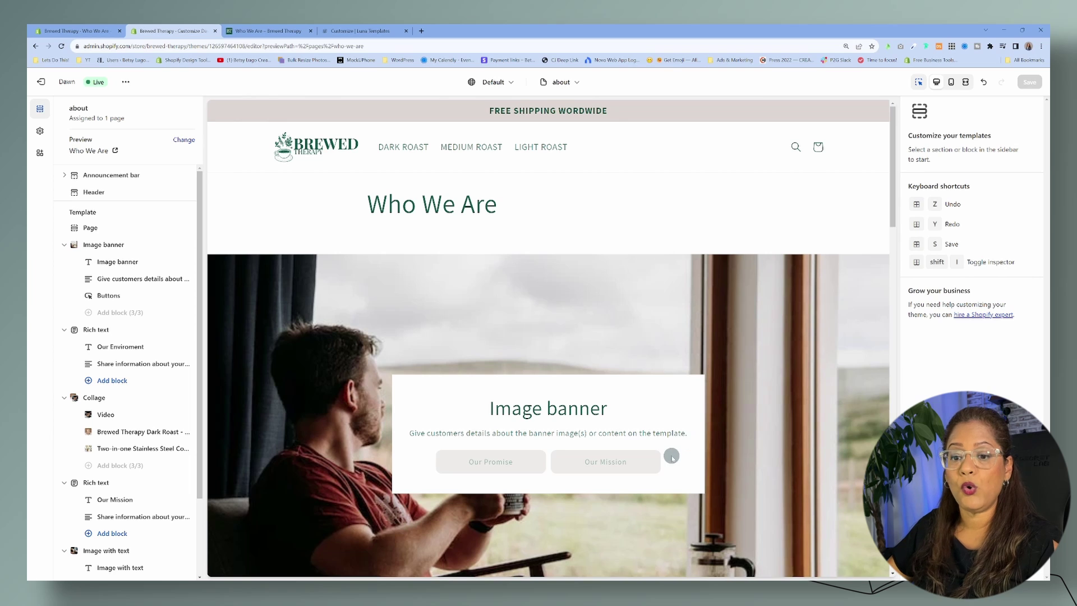
drag(892, 168, 873, 423)
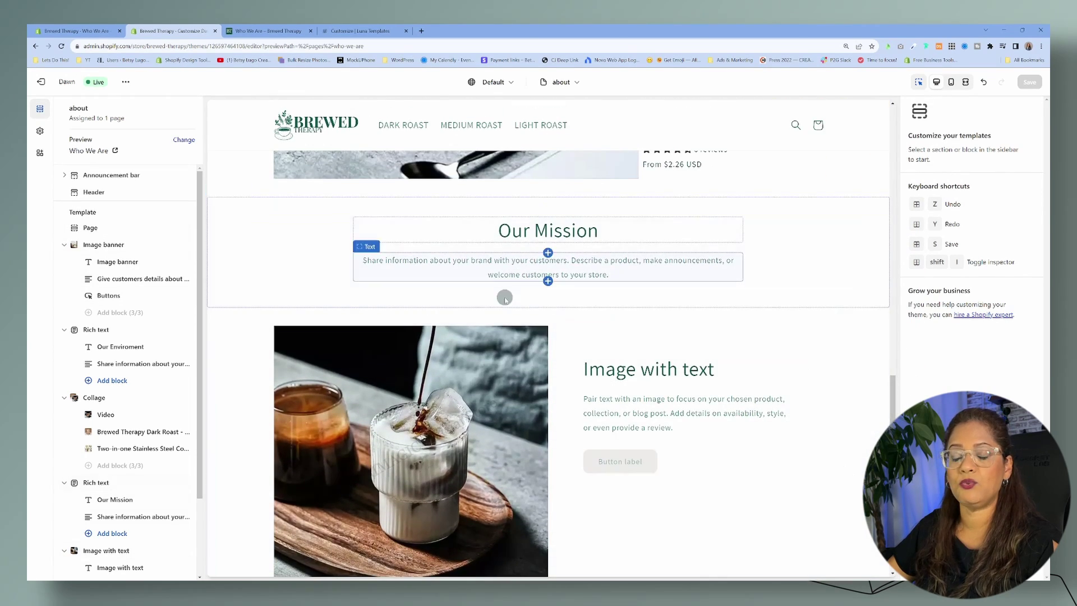
scroll(129, 556, down, 1)
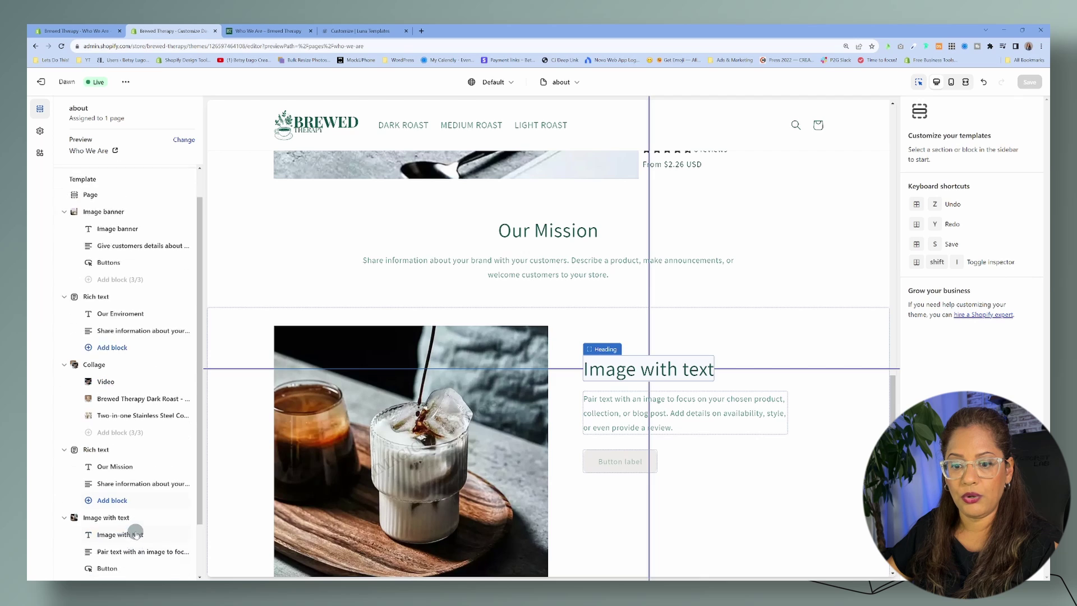
scroll(136, 532, down, 2)
Add an Anchor link section and move it just above the Our Mission text.
click(132, 537)
text(a)
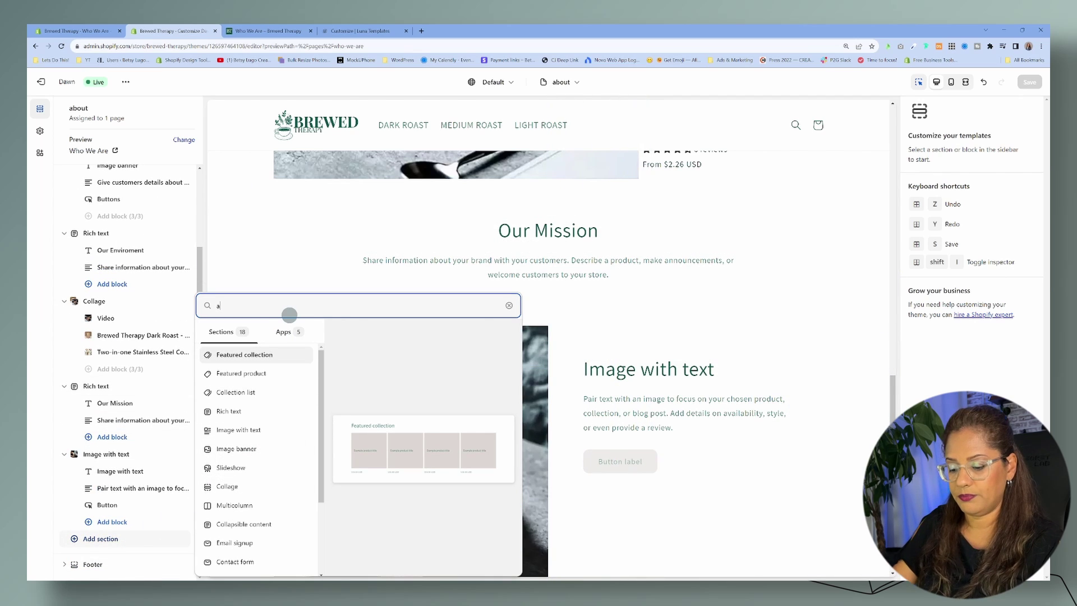
text(nchor)
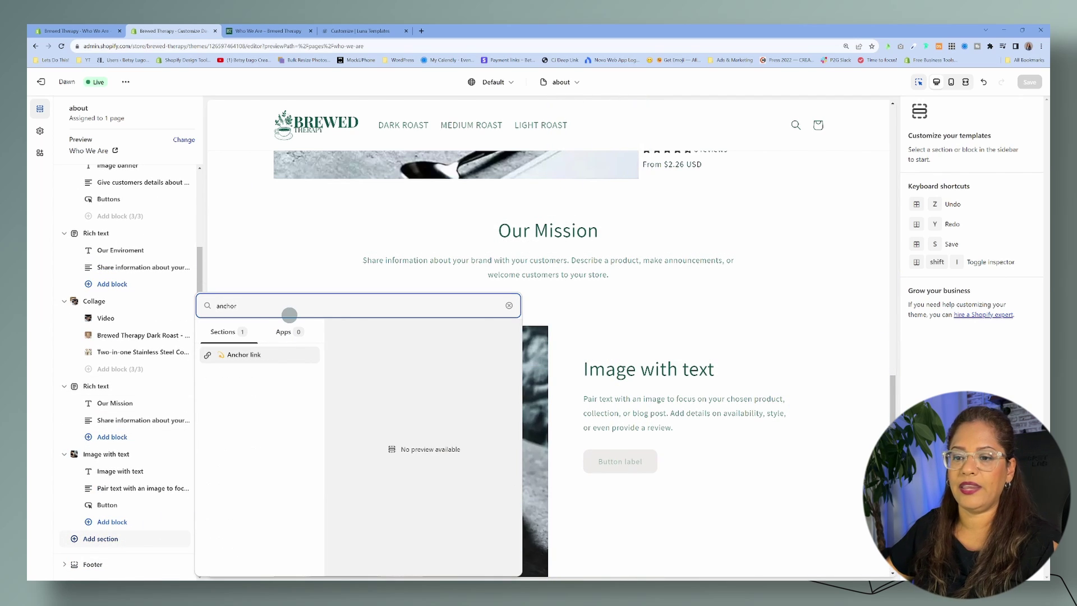
click(271, 356)
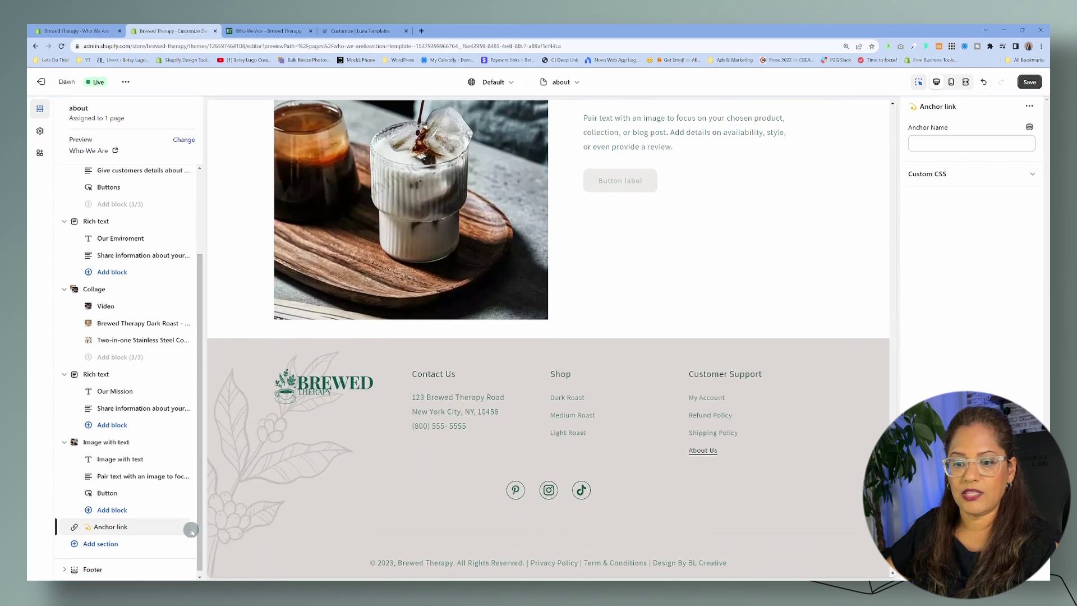
drag(188, 528, 175, 383)
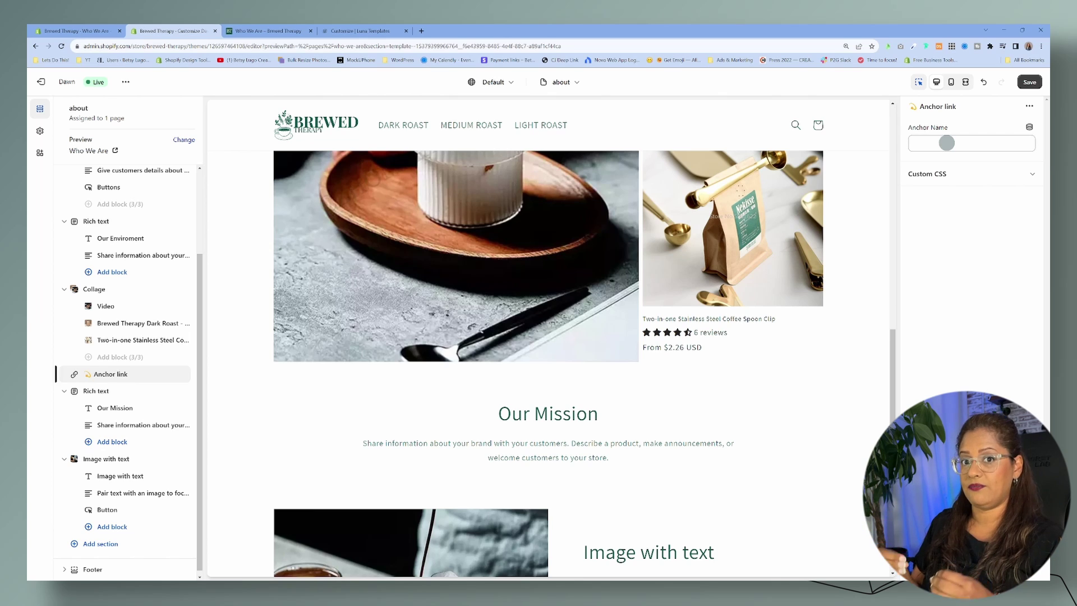
Set the anchor's name to 'mission' and save the template.
click(947, 143)
text(mission)
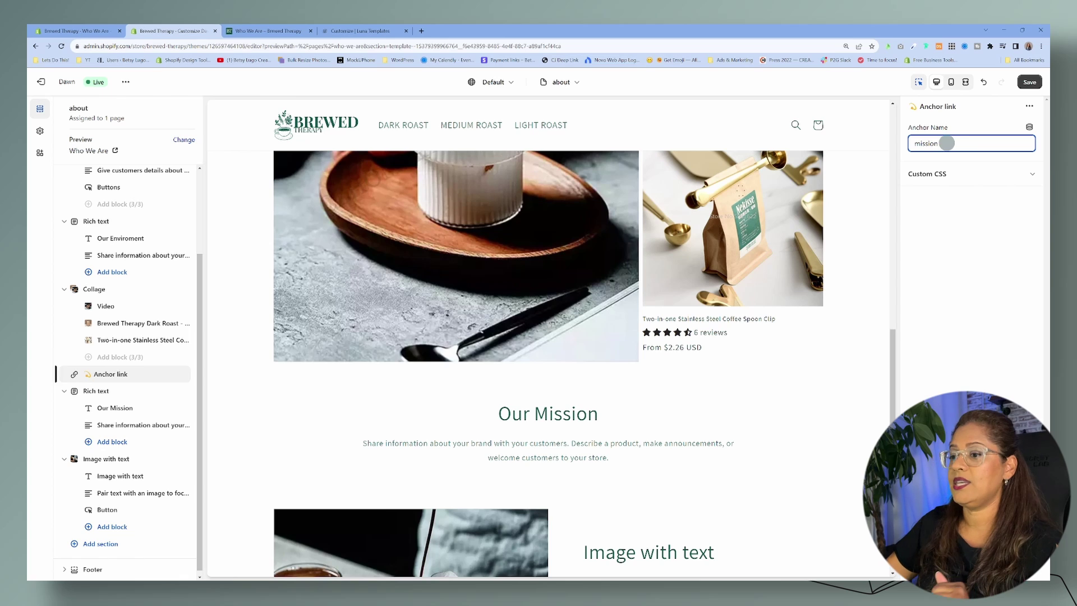
click(1030, 82)
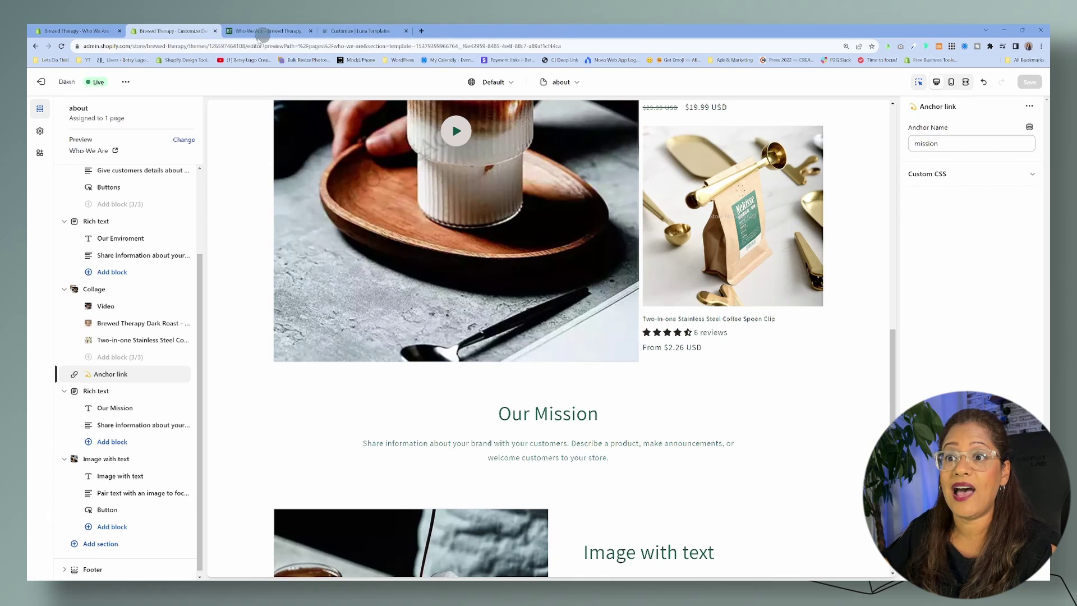
click(555, 82)
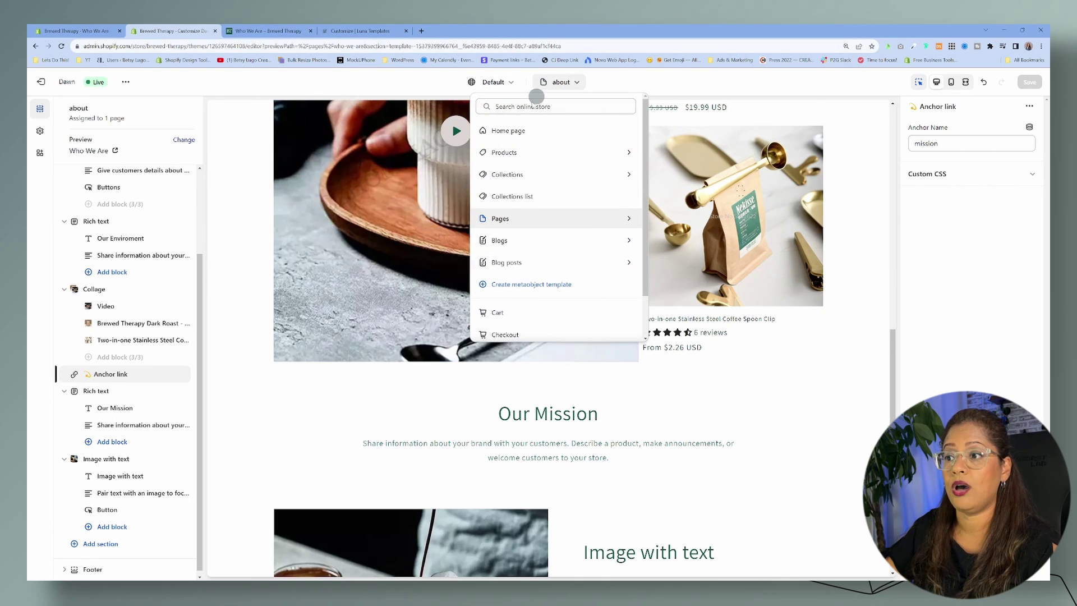
On the Home page template, open the Our Mission button's Button link field, then view the live Who We Are page.
click(513, 134)
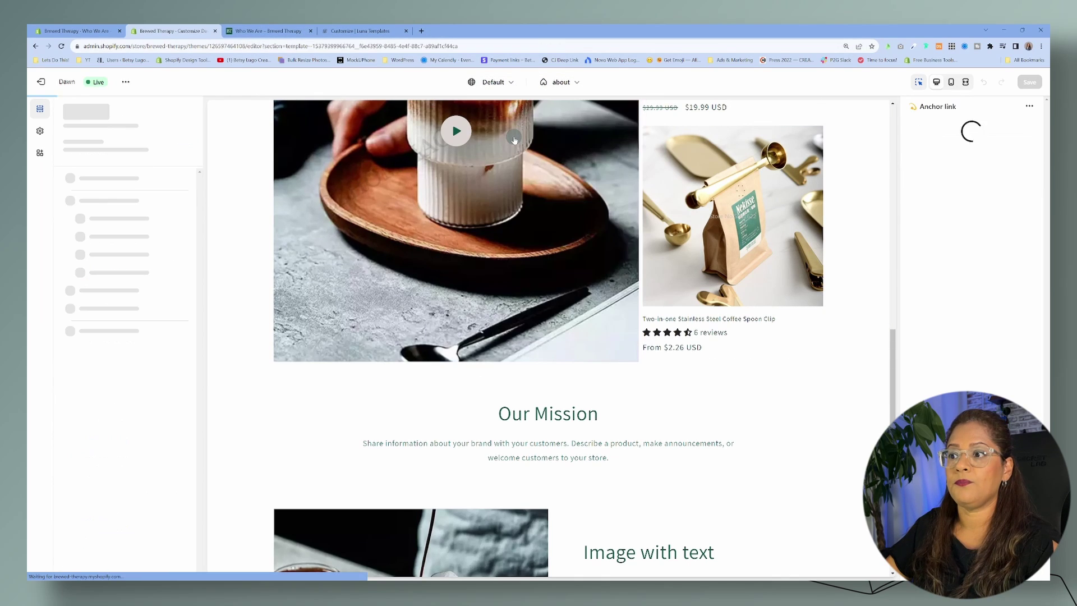
scroll(636, 387, down, 7)
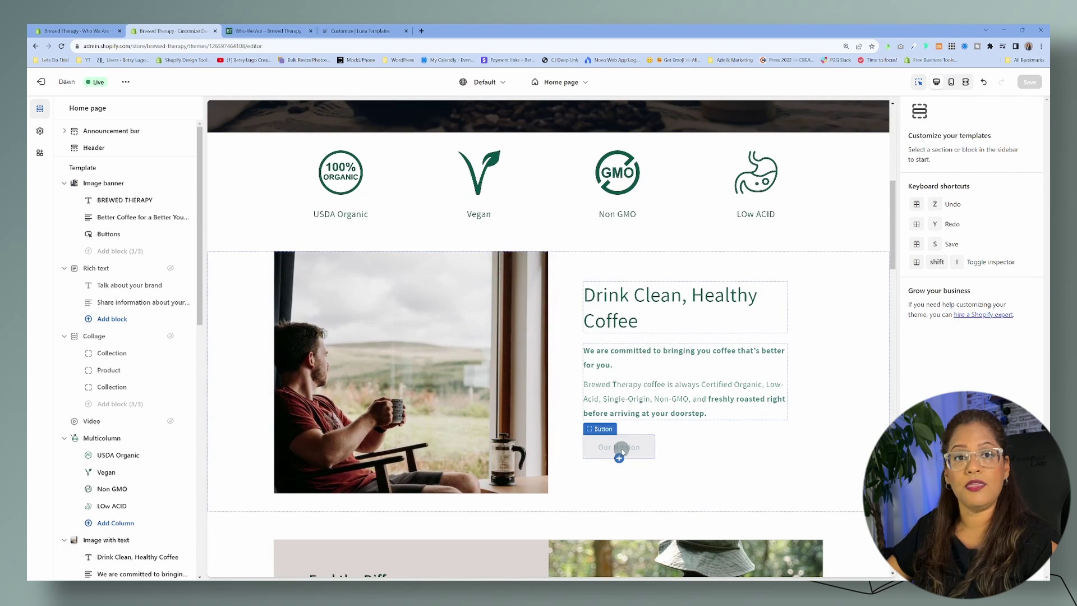
click(620, 451)
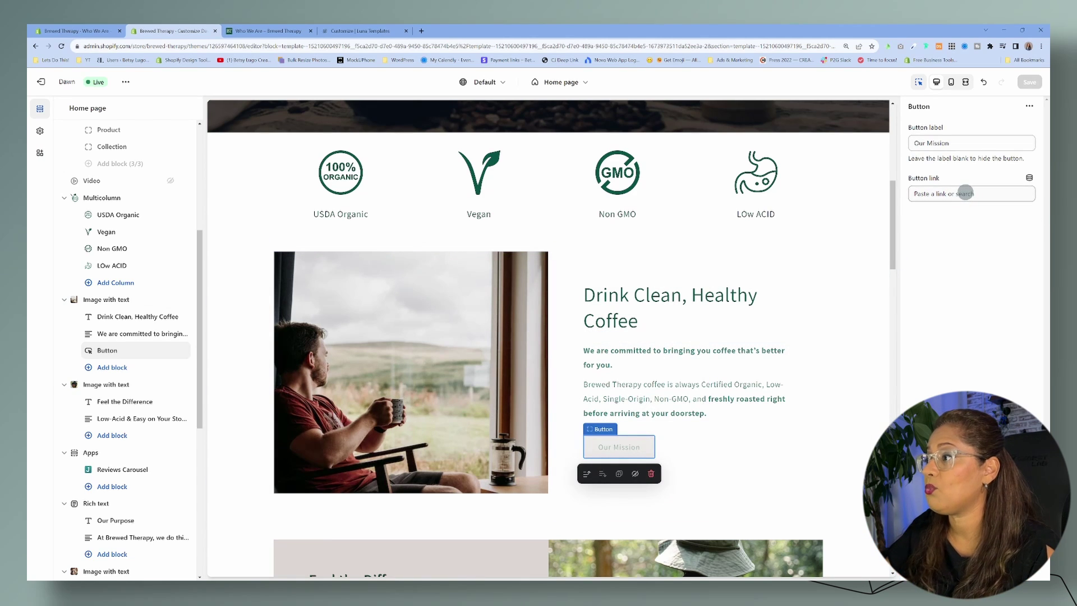
click(966, 192)
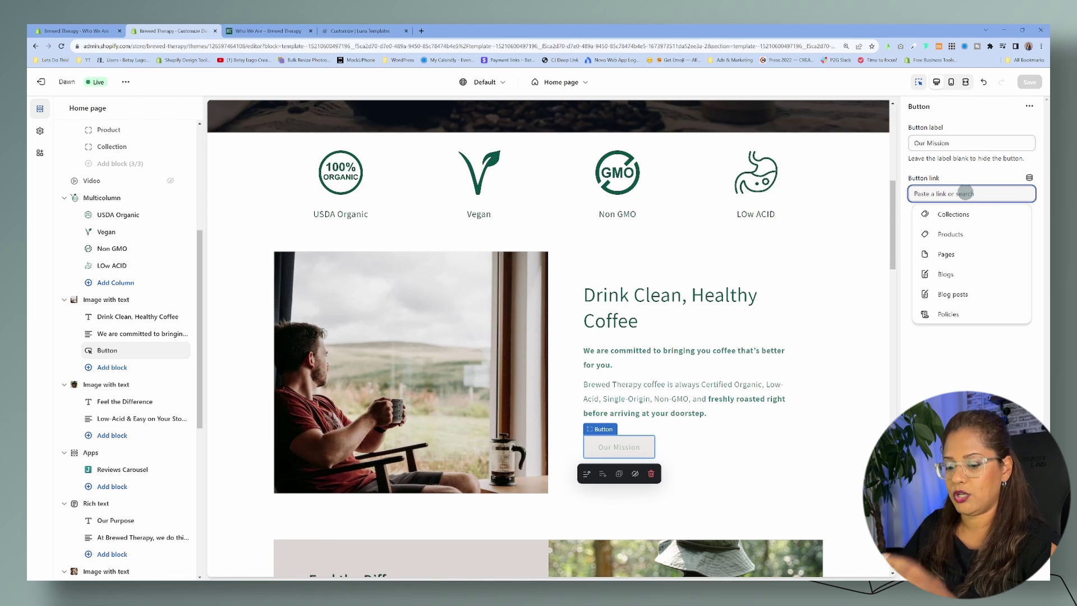
click(296, 30)
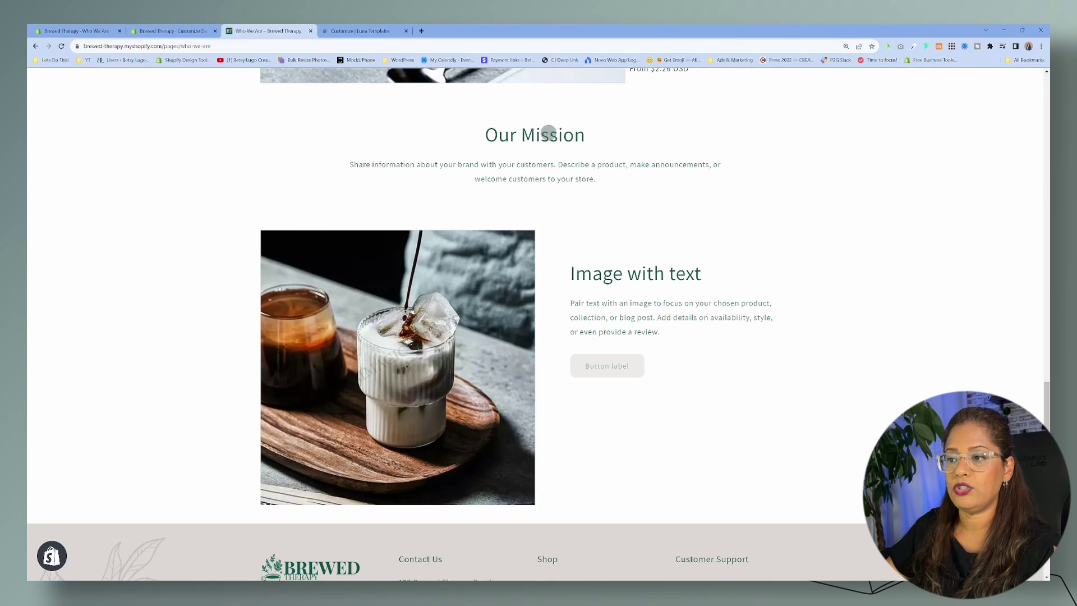
Set the Our Mission button link to the copied Who We Are URL plus #mission, and save.
click(223, 46)
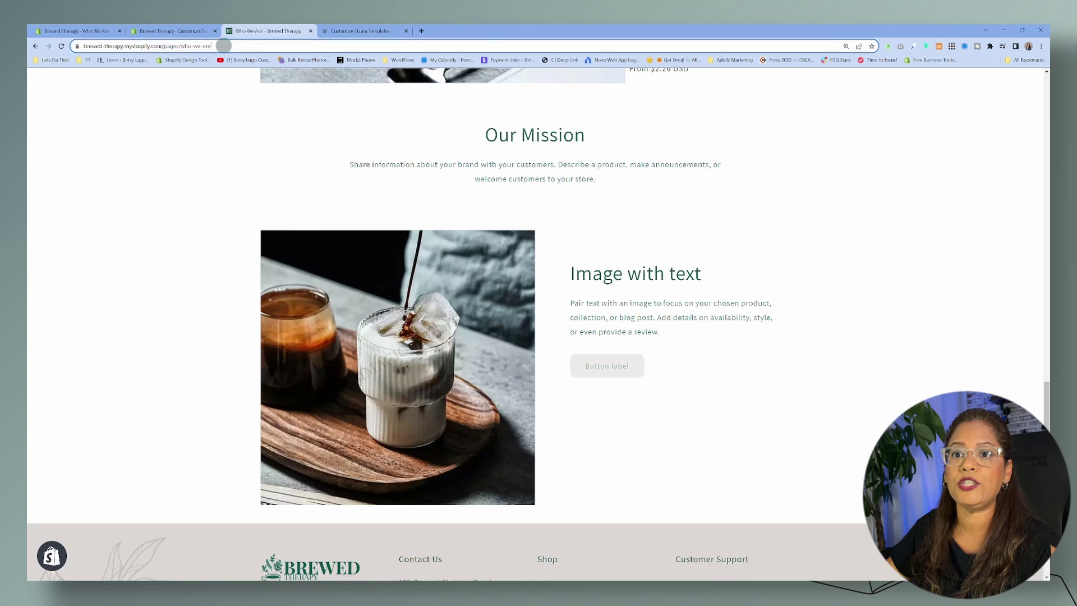
drag(223, 45, 64, 40)
key(ctrl+c)
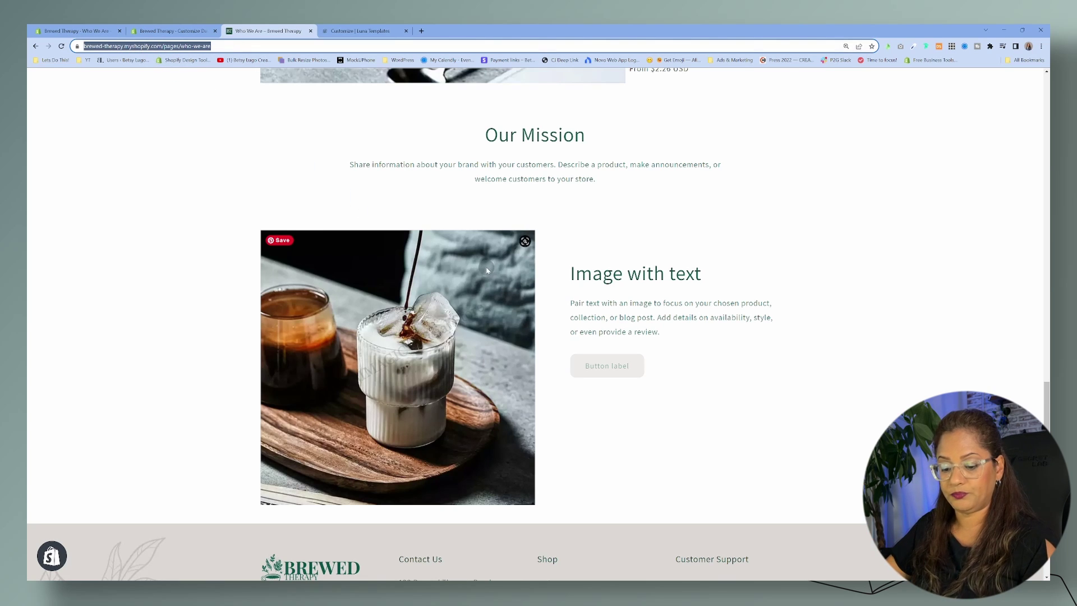
click(167, 30)
key(ctrl+v)
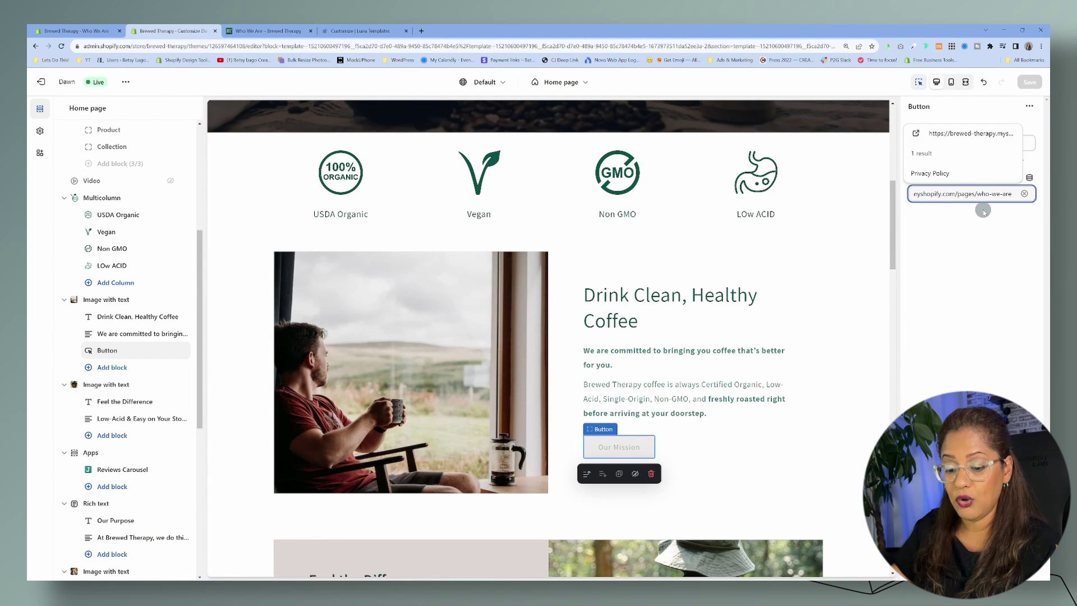
text(#)
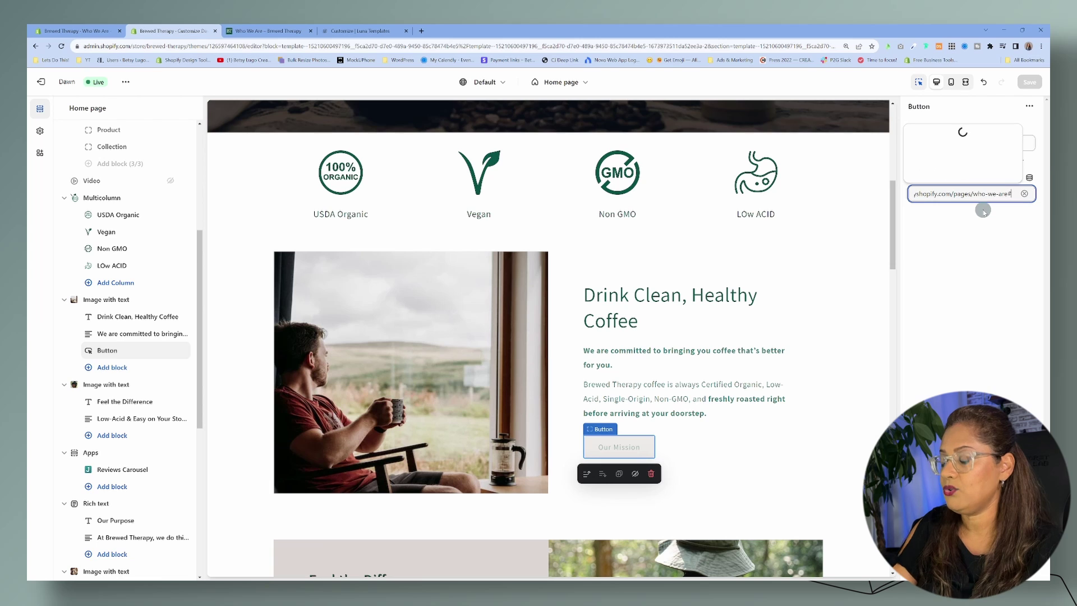
text(mission)
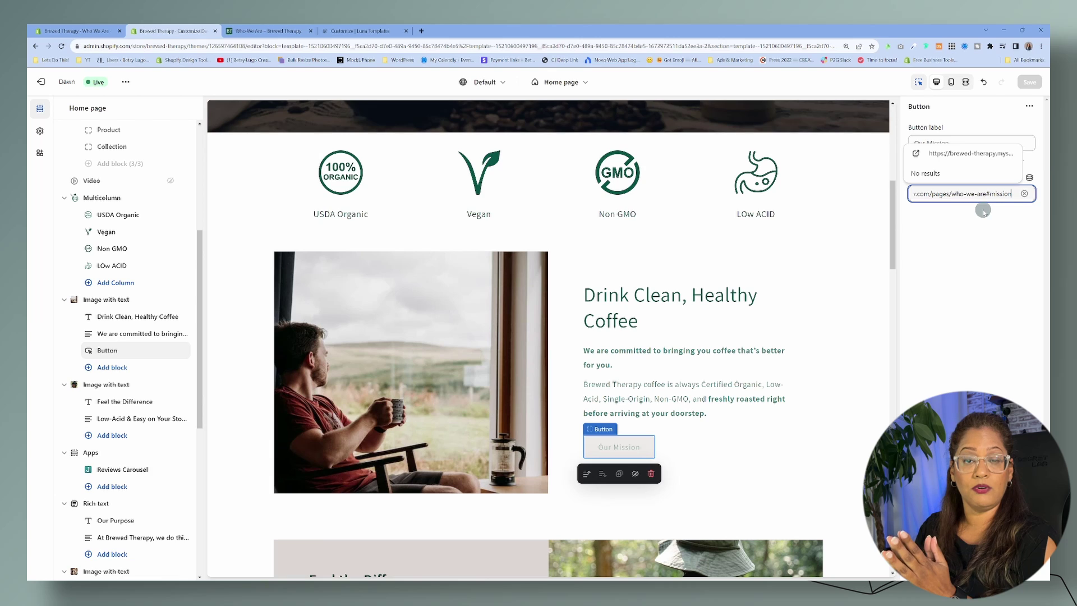
click(948, 154)
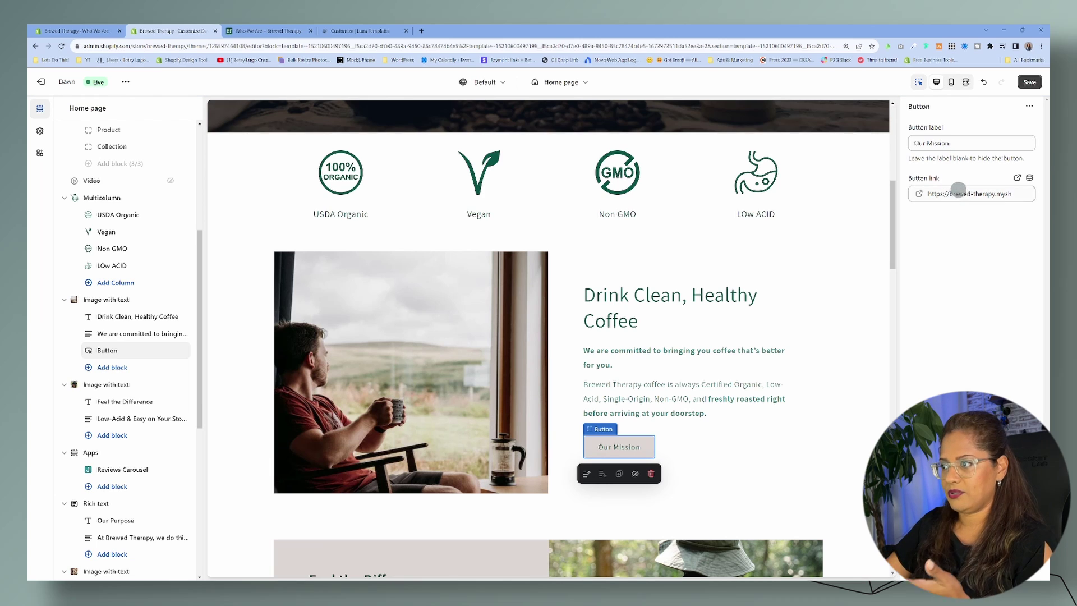
click(1030, 82)
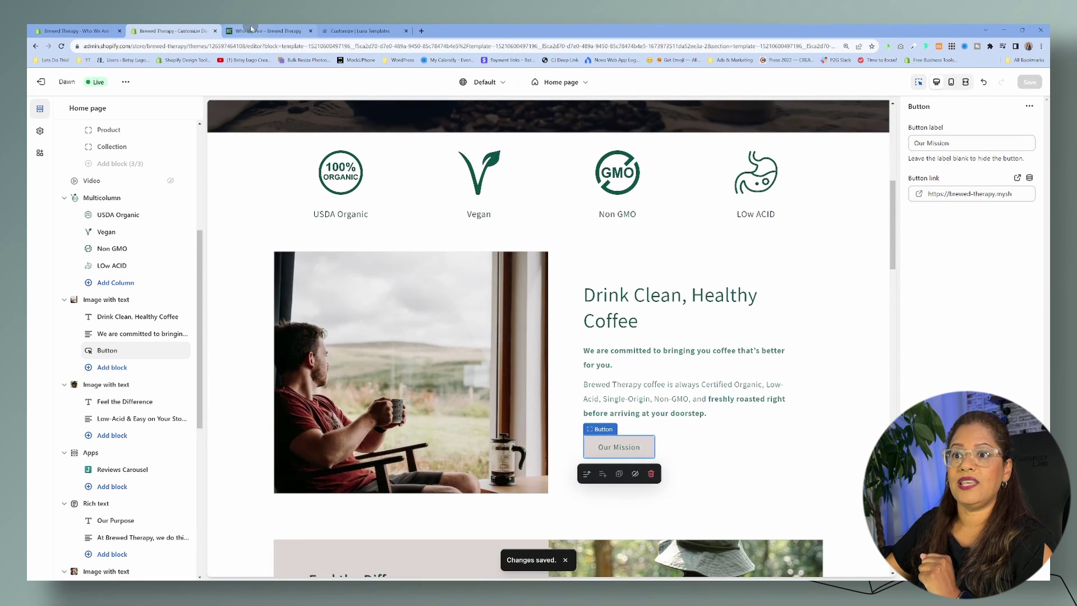
click(250, 30)
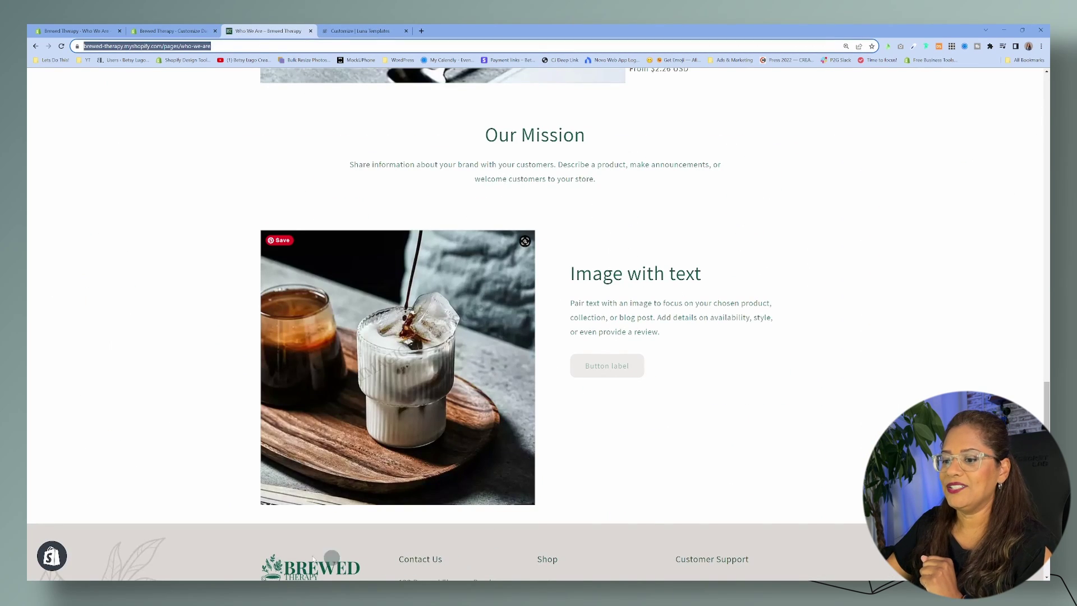
On the live home page, verify Our Mission jumps to the Our Mission section.
scroll(250, 295, up, 15)
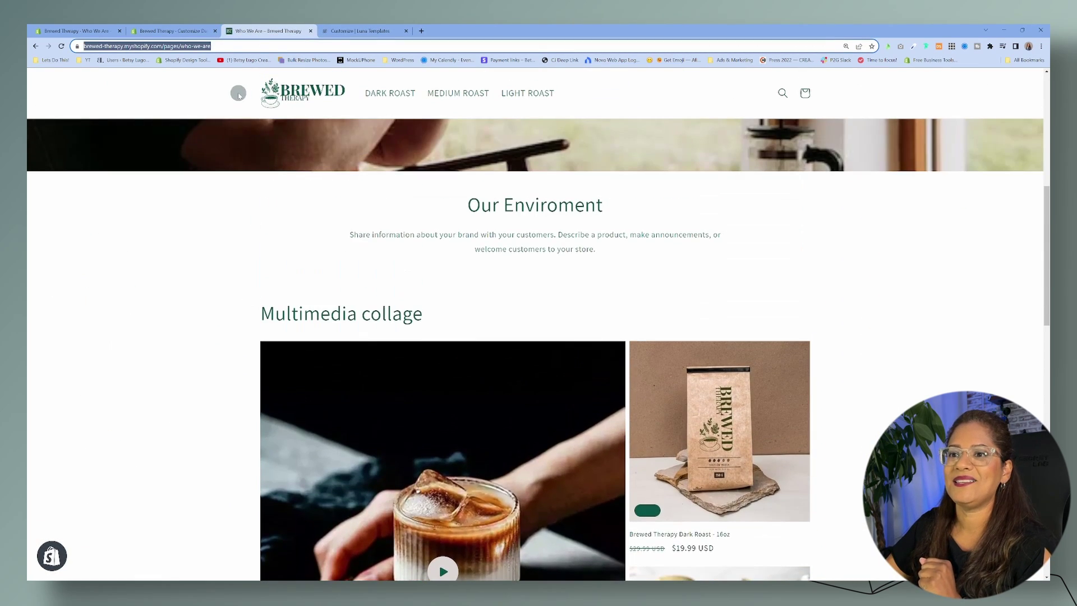
click(327, 99)
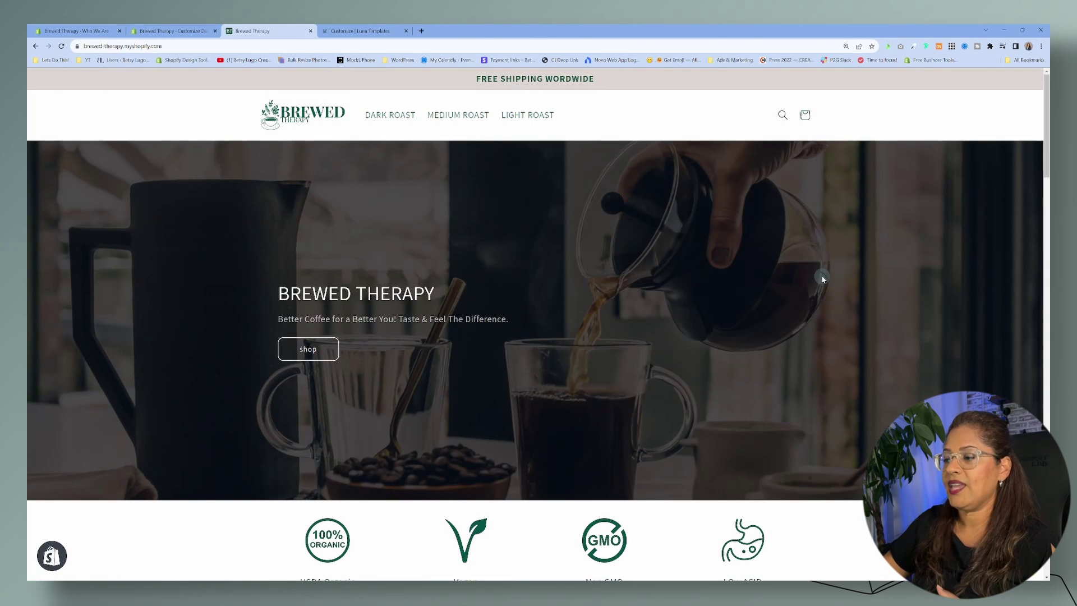
scroll(822, 279, down, 8)
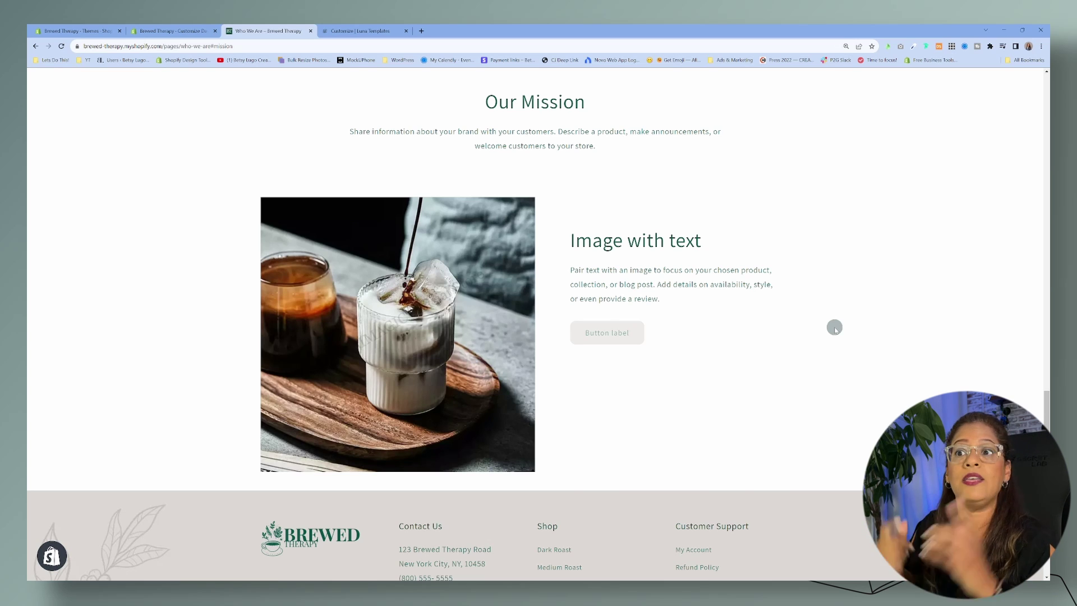
click(160, 32)
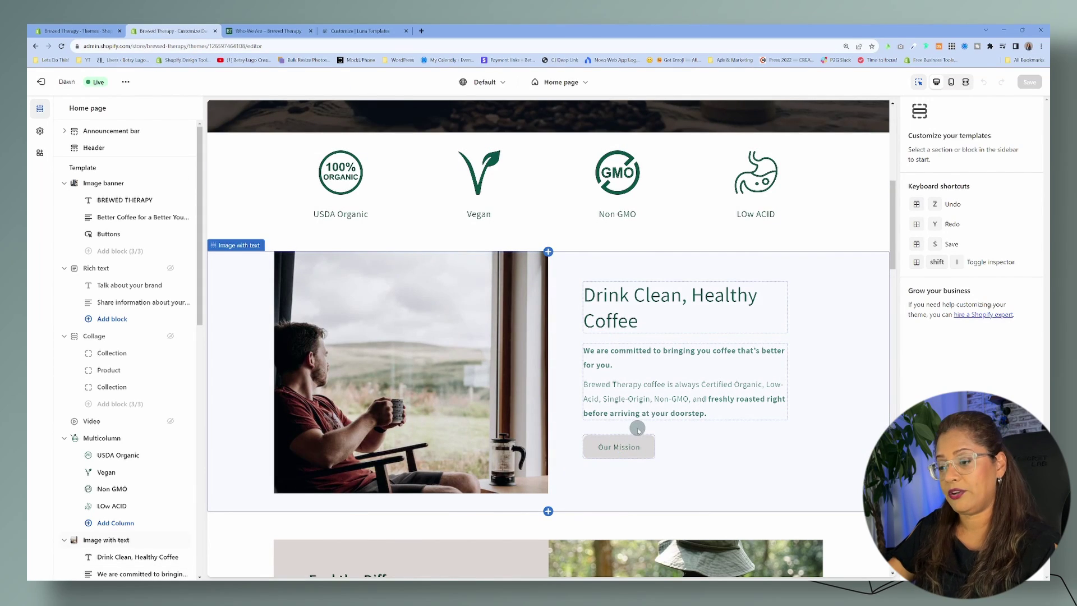
Name the home page Anchor link section above Email signup 'emails' and save.
scroll(638, 429, down, 20)
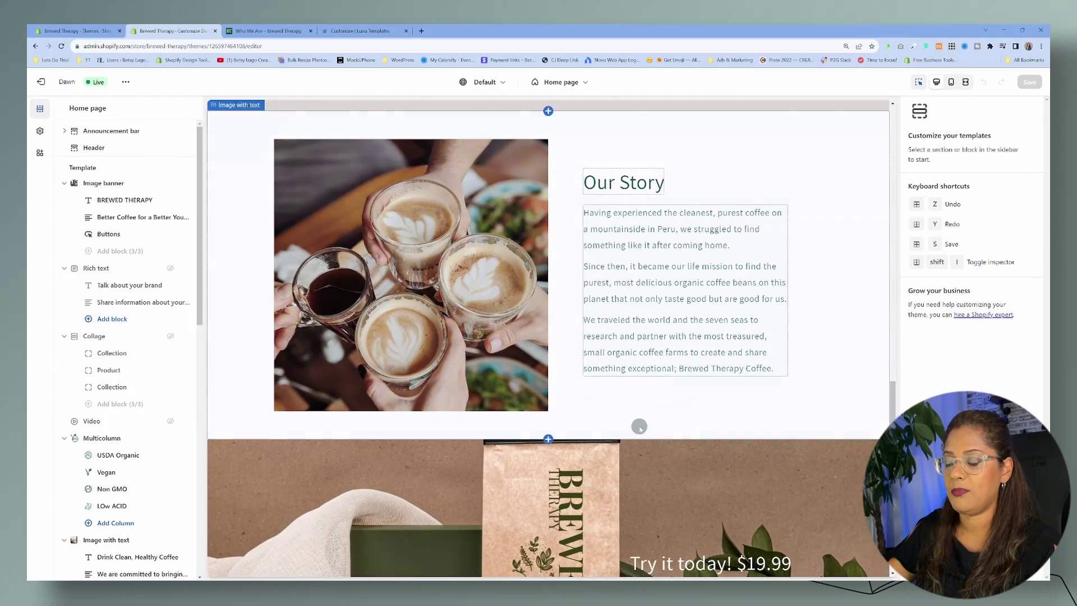
scroll(640, 428, down, 8)
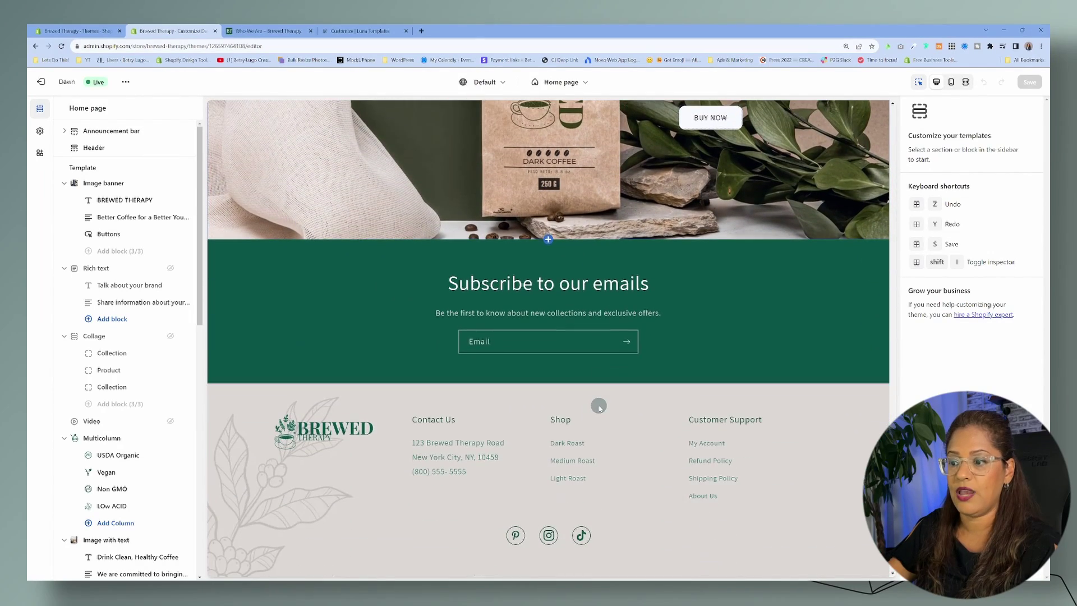
scroll(179, 437, down, 5)
scroll(176, 459, down, 5)
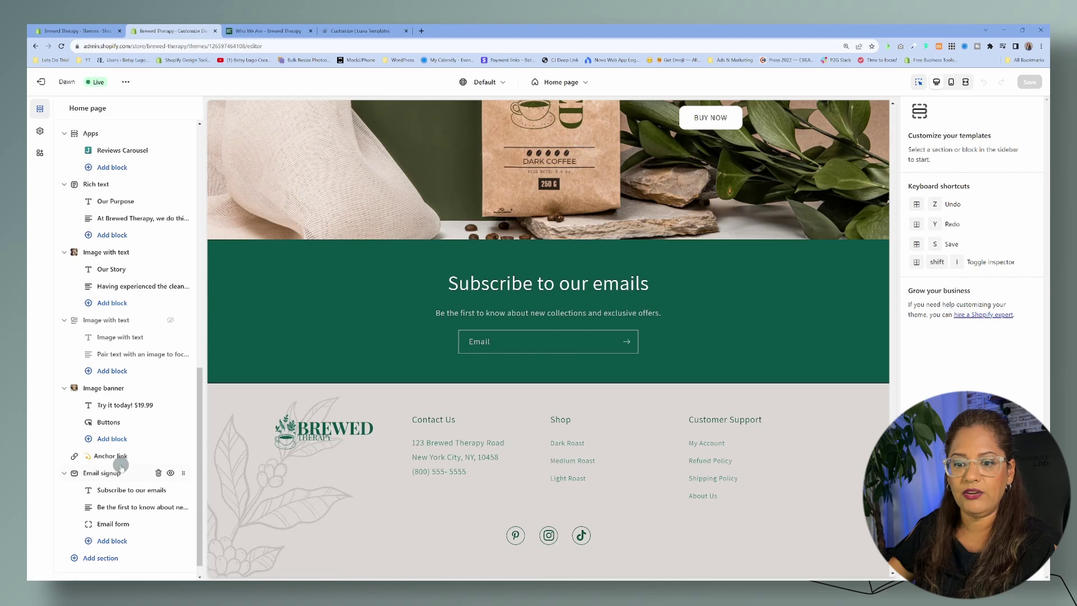
click(121, 457)
click(941, 144)
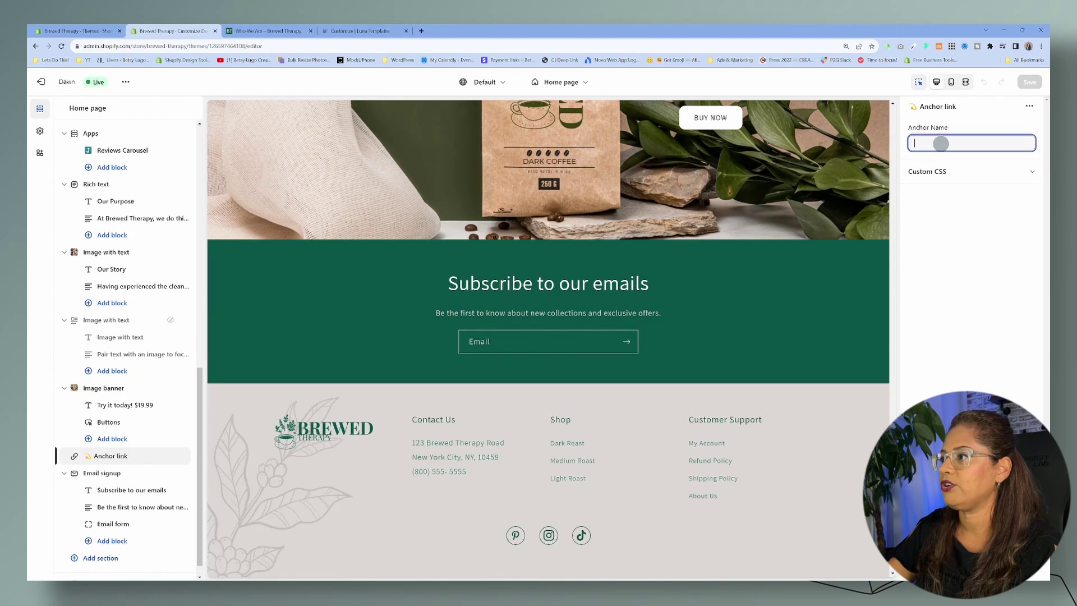
text(email)
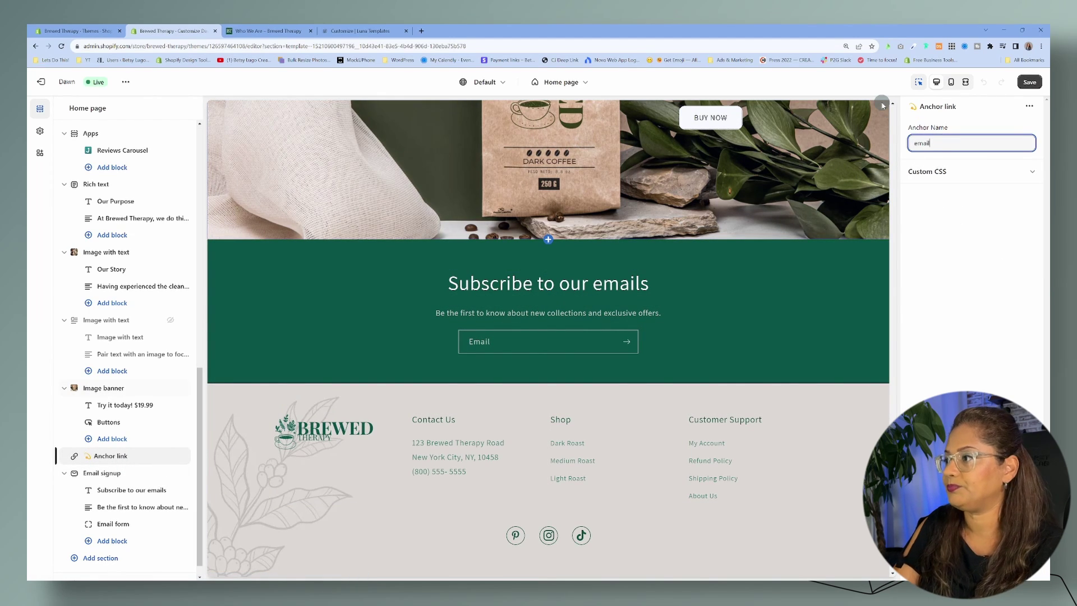
text(s)
click(1029, 82)
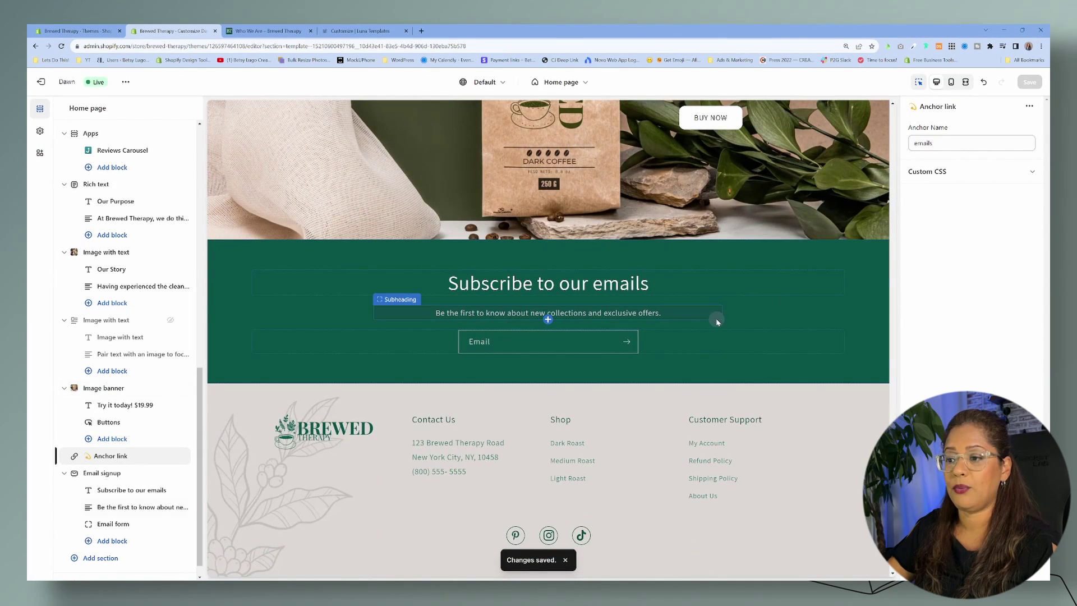
scroll(716, 318, up, 10)
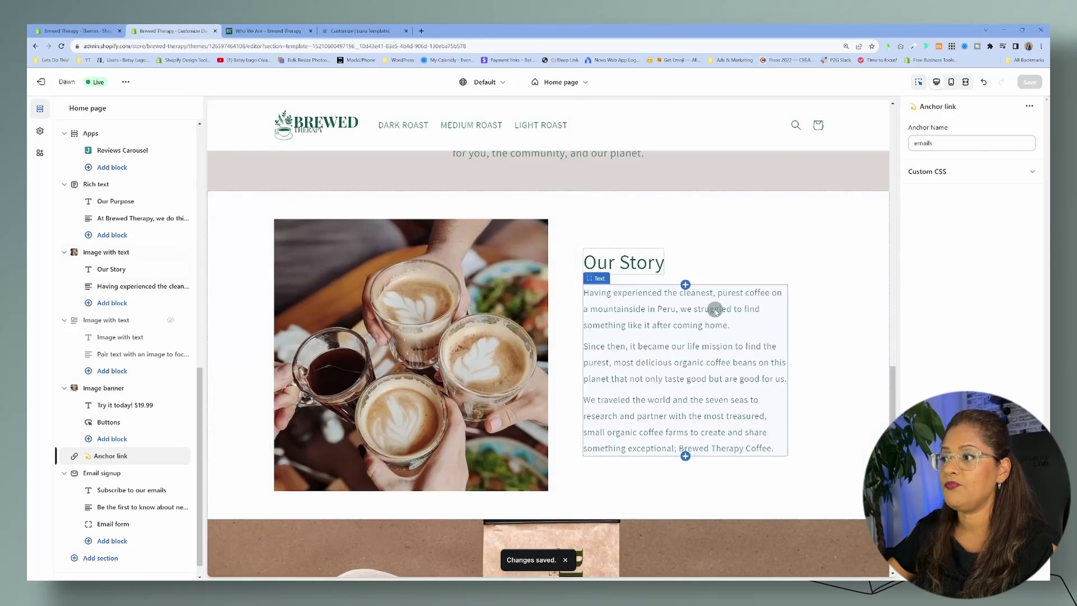
Replace the Our Mission button's link with #emails and save.
scroll(715, 310, up, 10)
scroll(715, 306, down, 5)
click(617, 368)
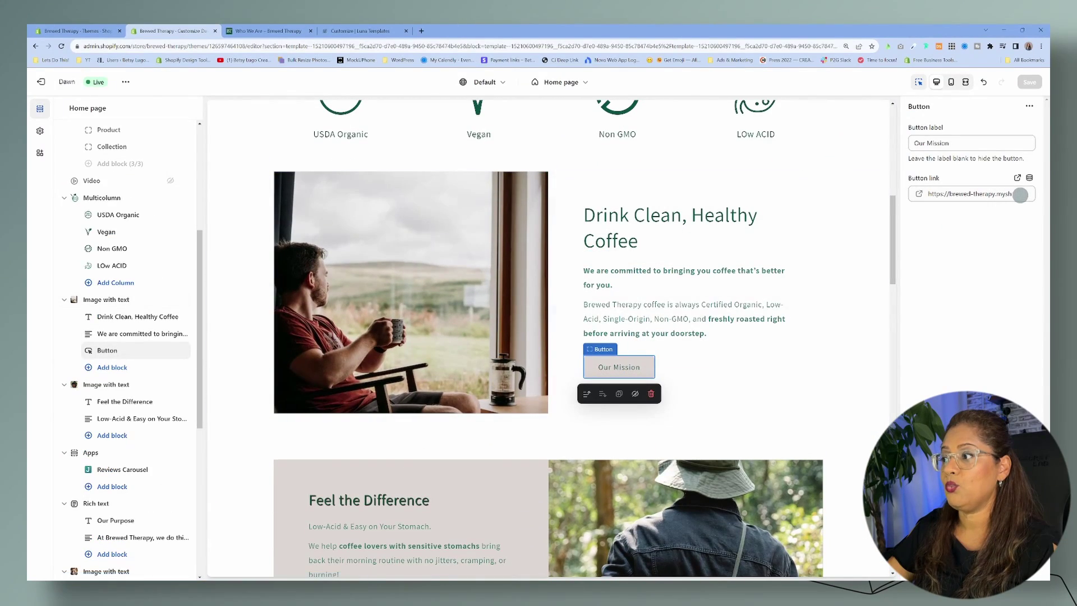
click(1021, 194)
click(1024, 194)
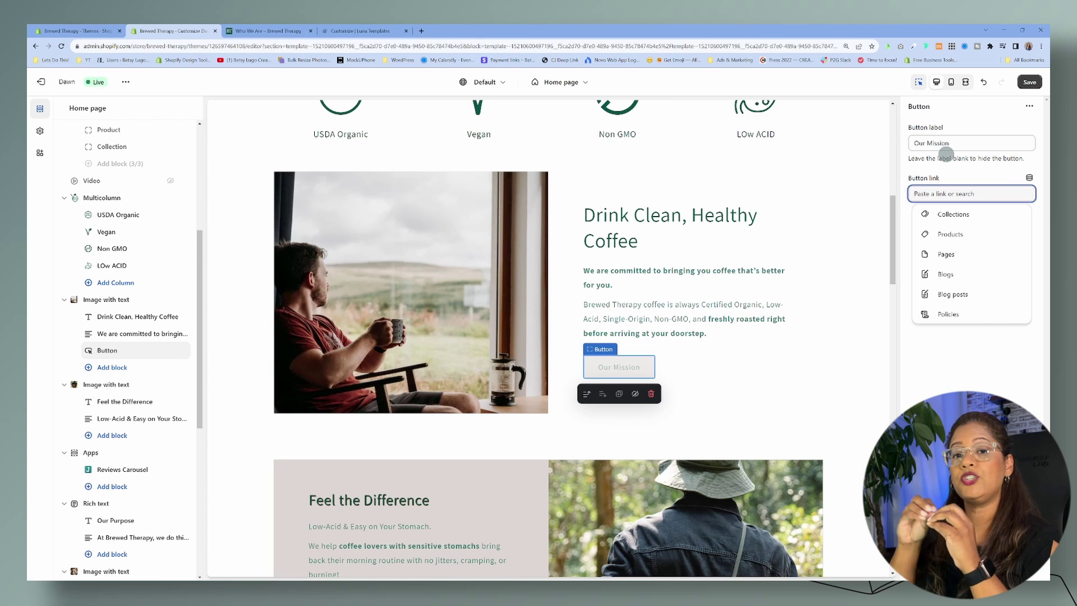
text(#emails)
click(1030, 83)
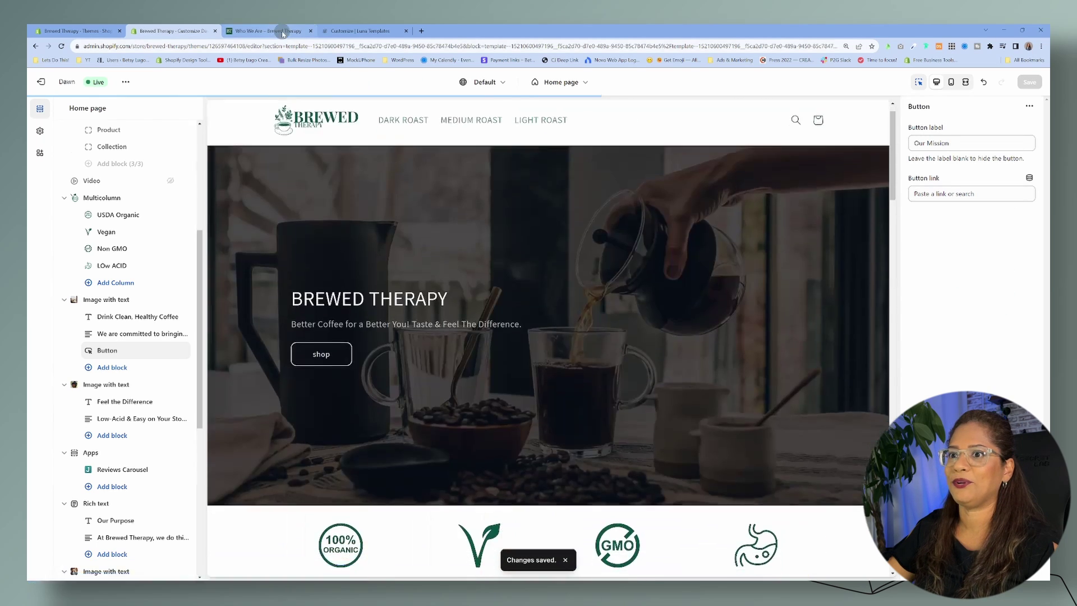
Look at the live store's home page, then return to the theme editor.
click(282, 32)
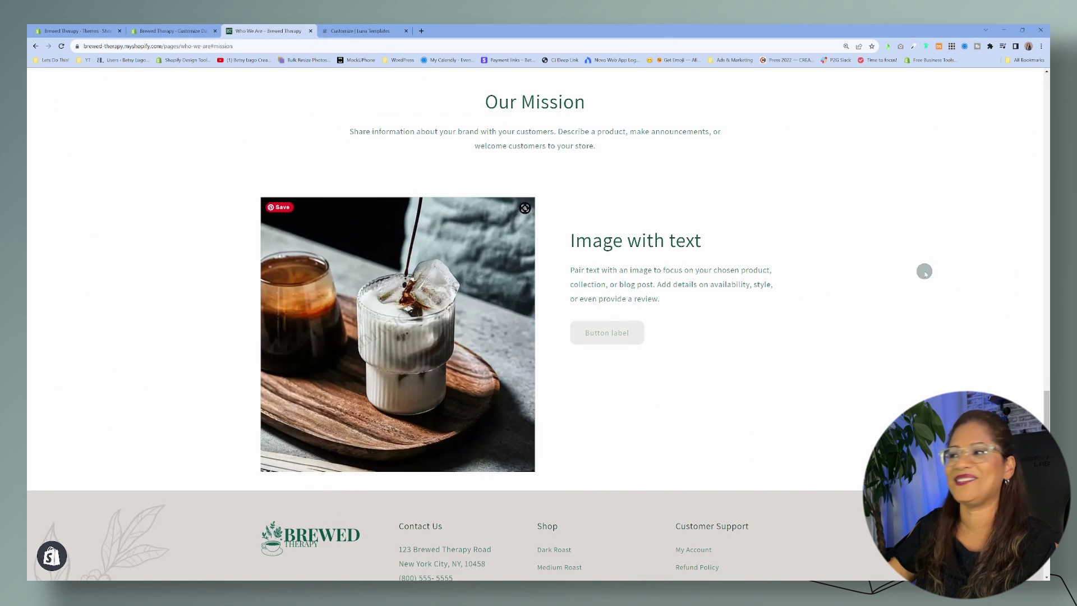
scroll(785, 430, up, 15)
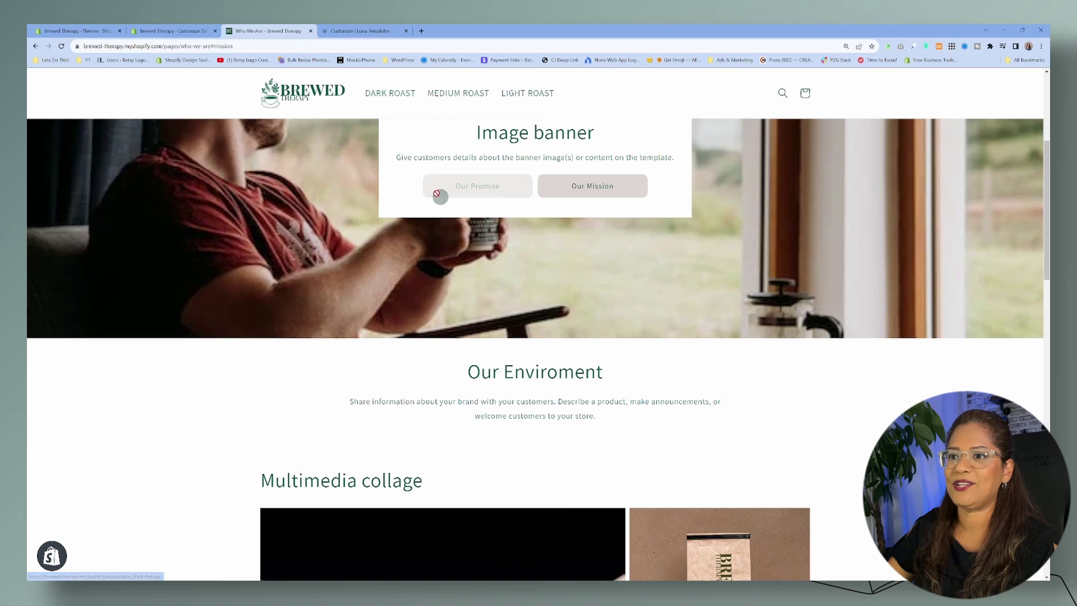
click(302, 93)
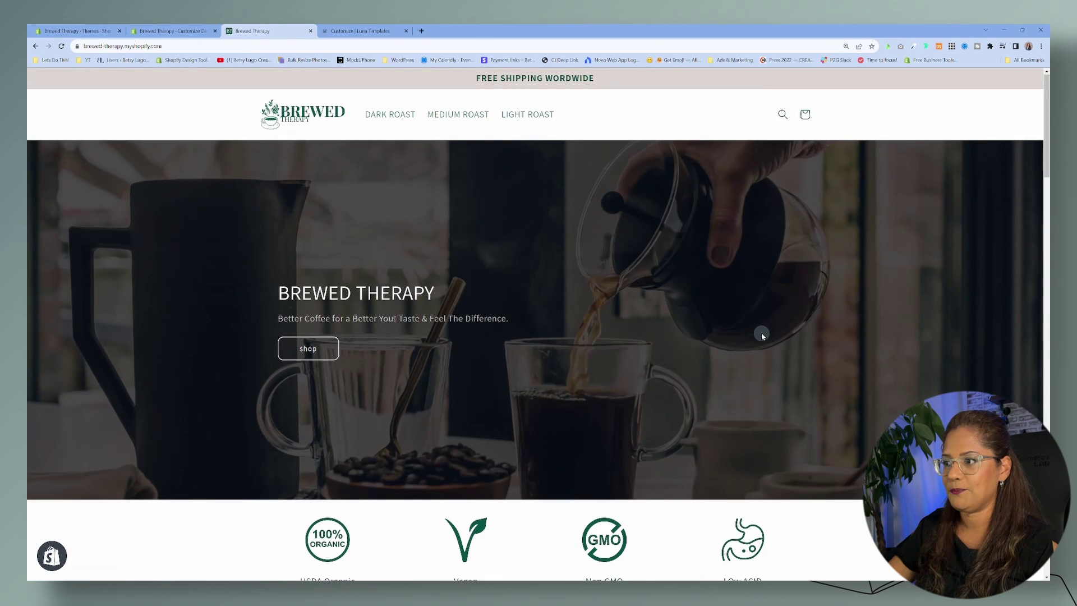
scroll(760, 333, down, 8)
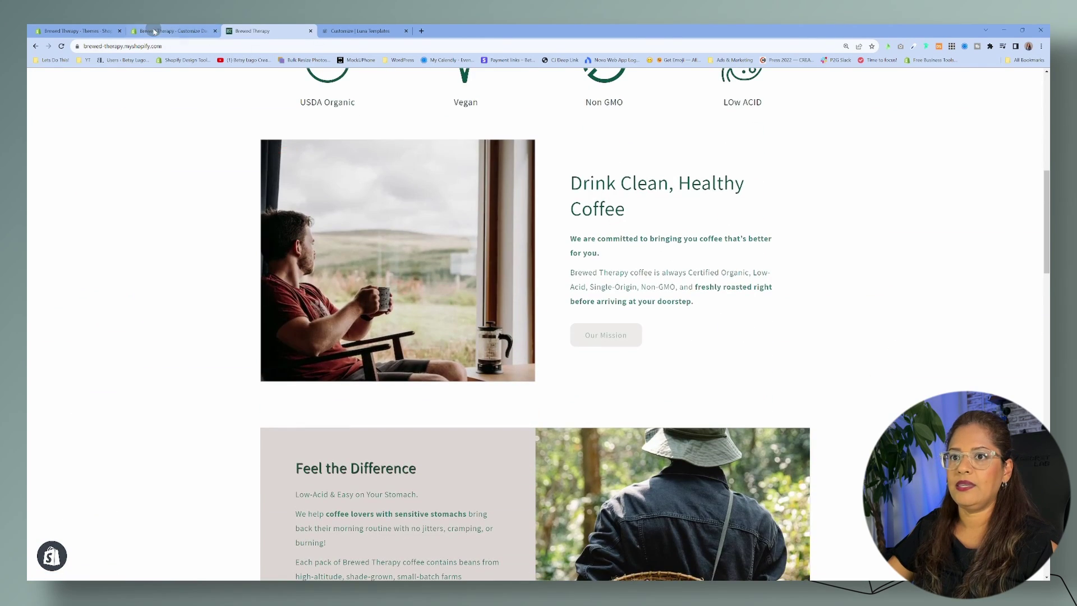
click(155, 32)
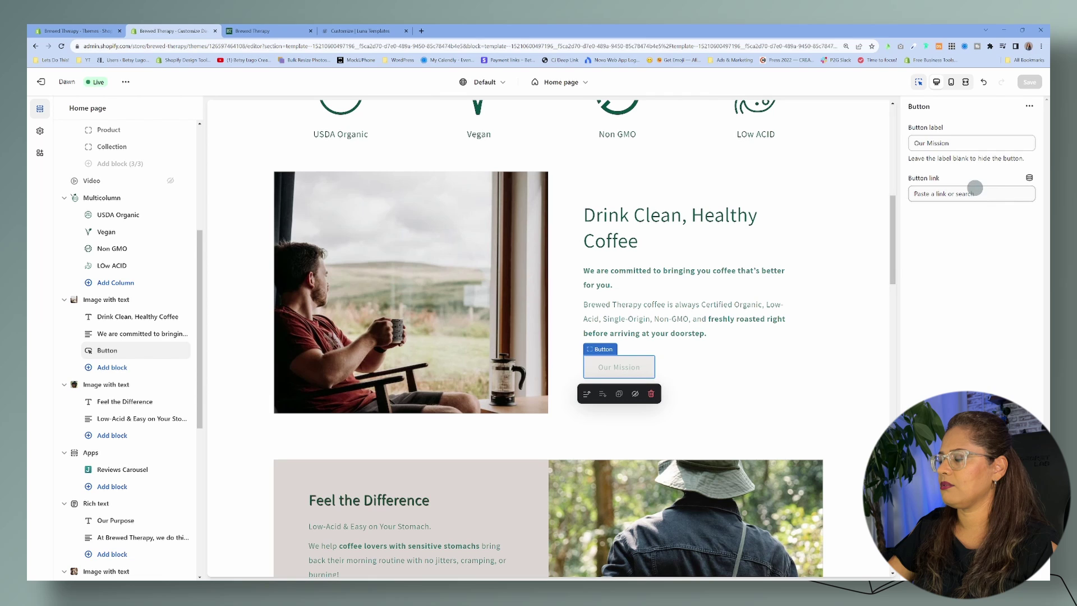
Re-enter the Our Mission button link as the #emails suggestion and save it.
click(975, 189)
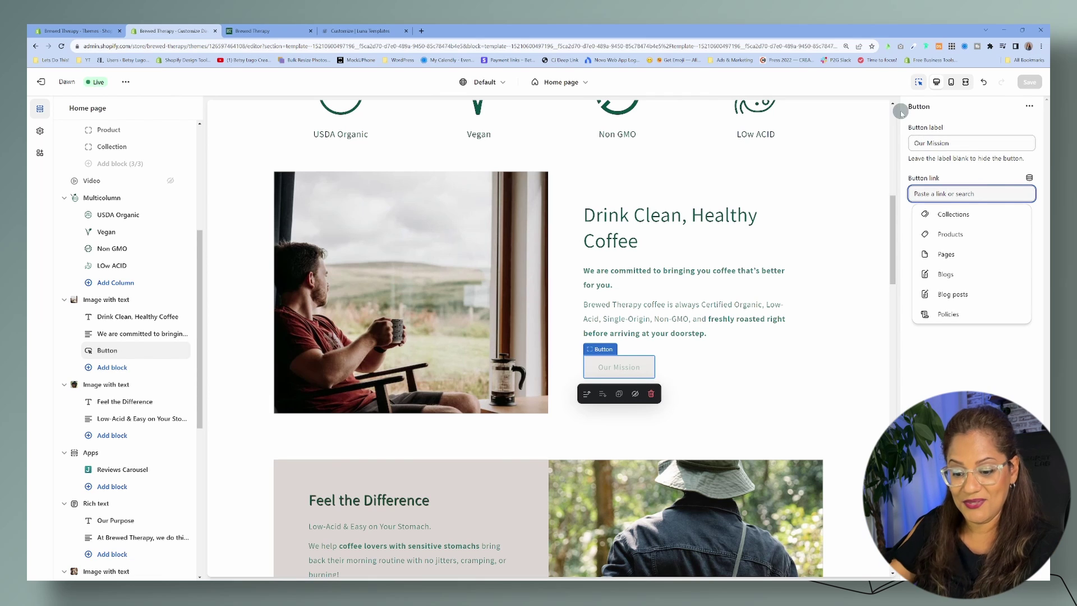
text(#)
key(BackSpace)
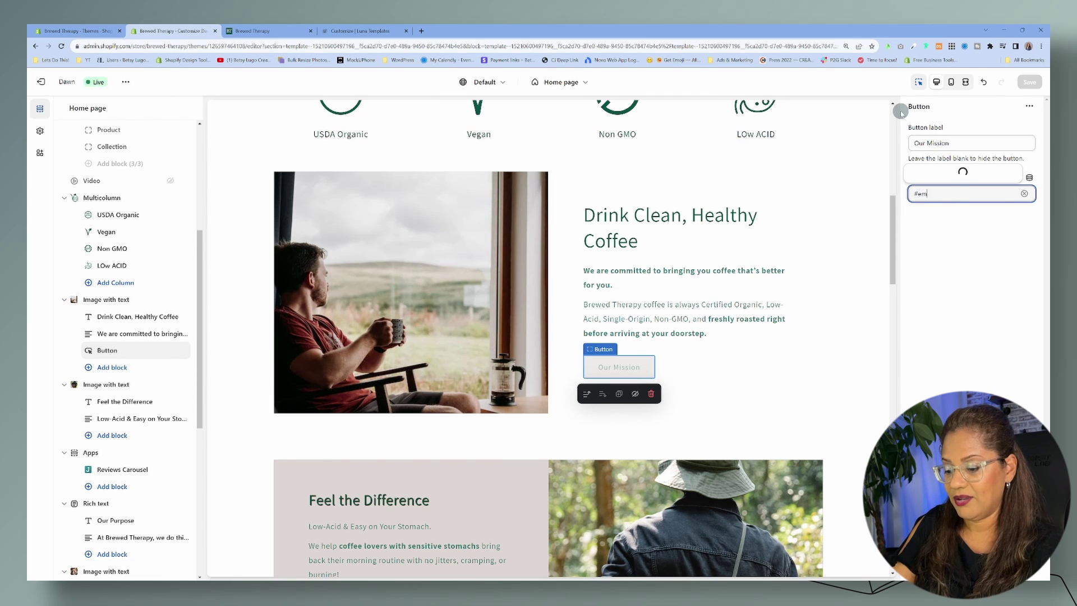
click(942, 154)
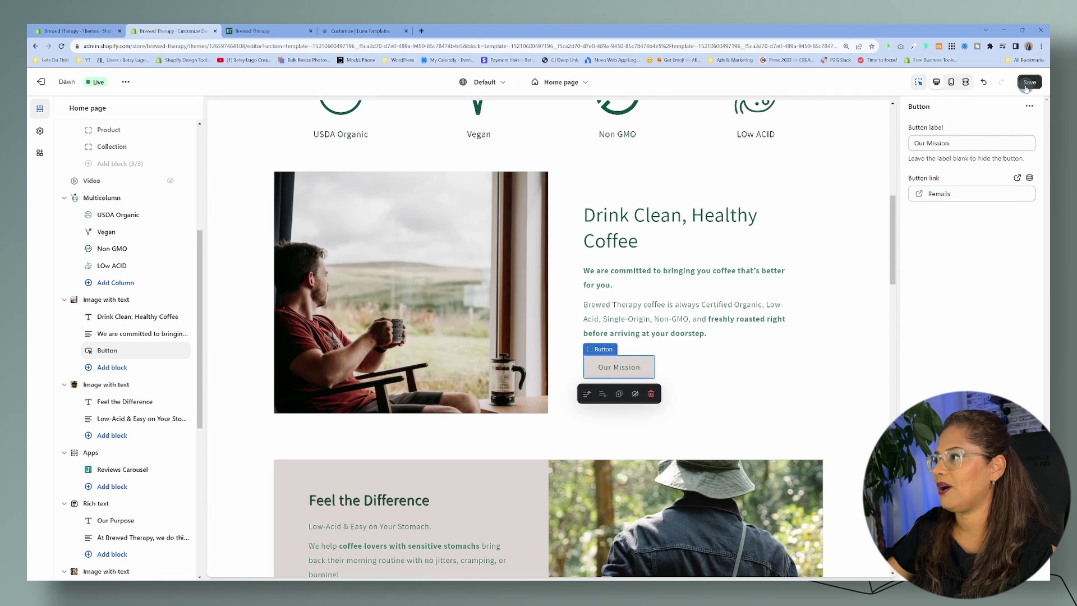
click(1027, 84)
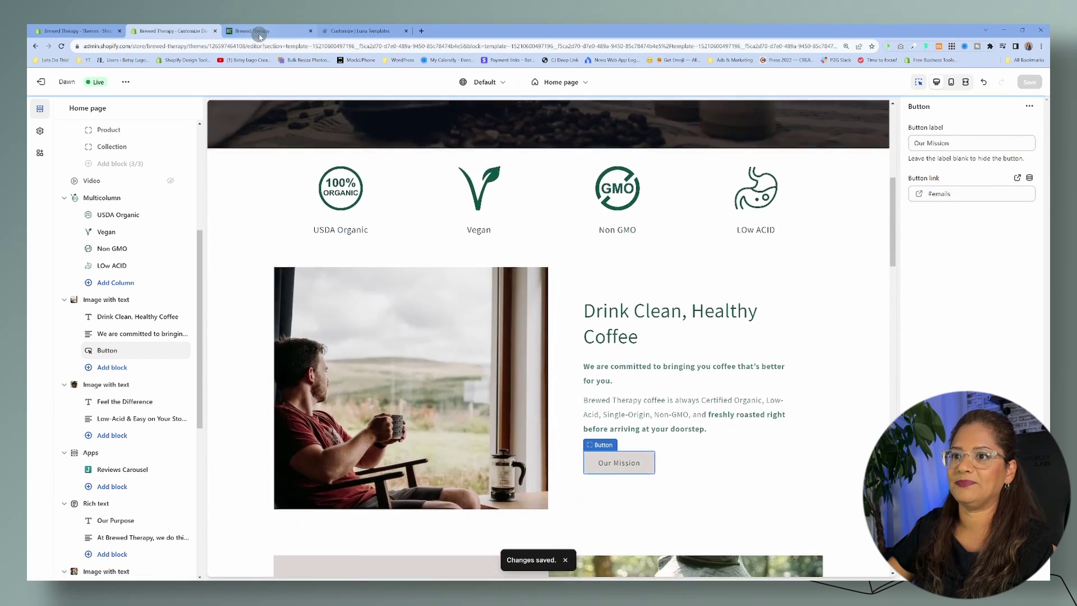
click(260, 32)
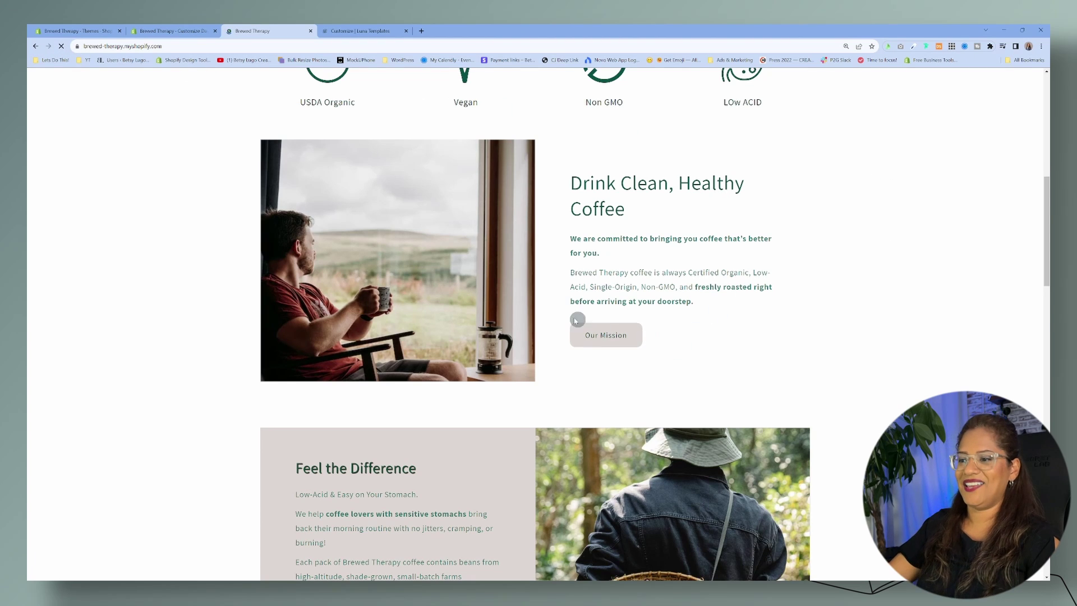
Test that Our Mission on the live store jumps to the Subscribe to our emails section.
click(598, 338)
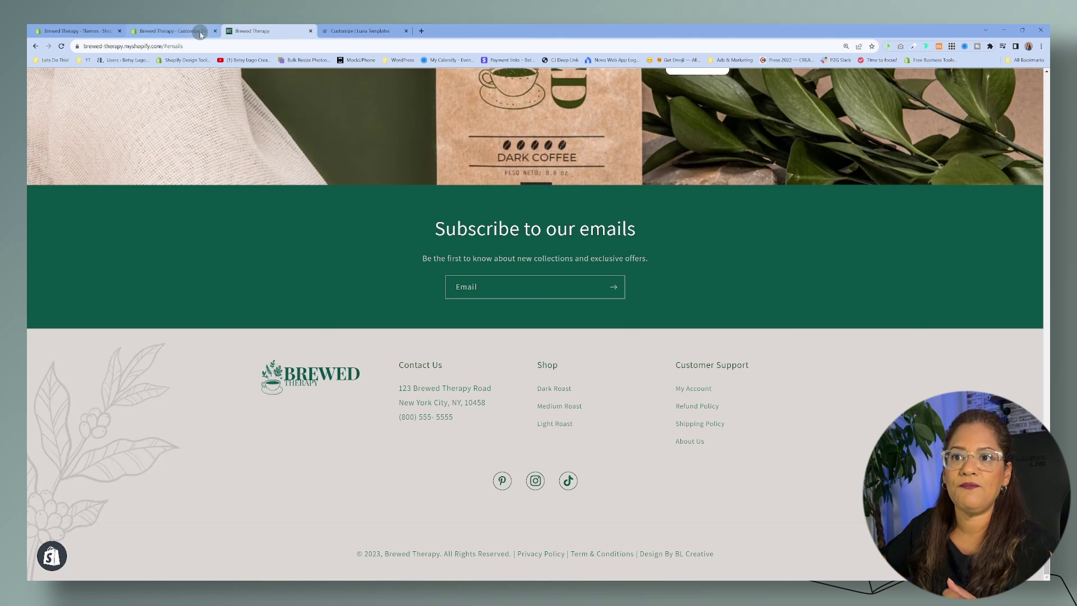
click(168, 30)
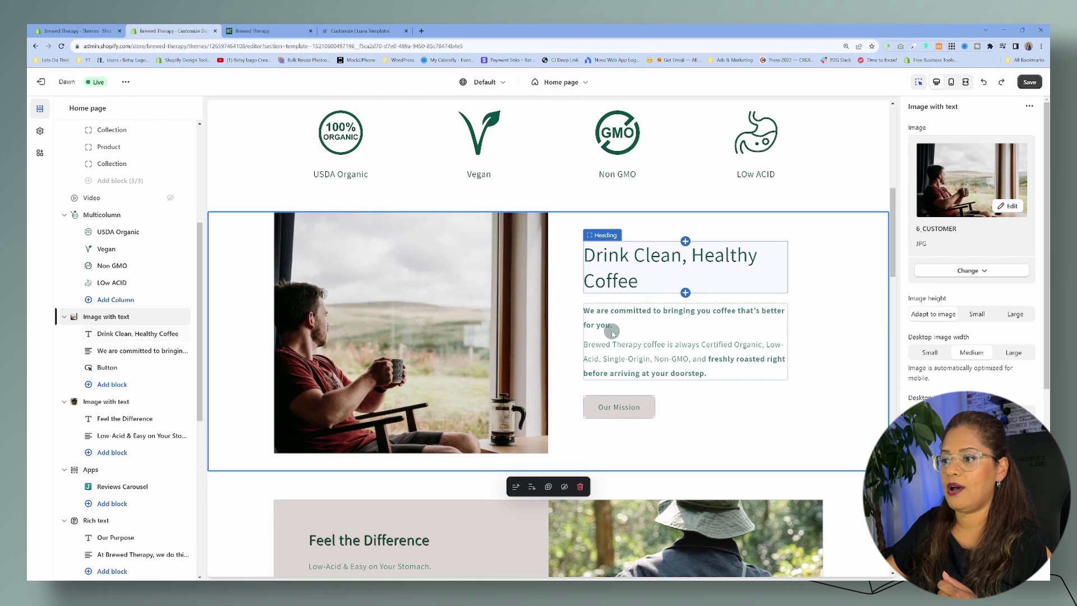
Link the words 'Brewed Therapy' in the Drink Clean text to the #emails anchor.
click(680, 313)
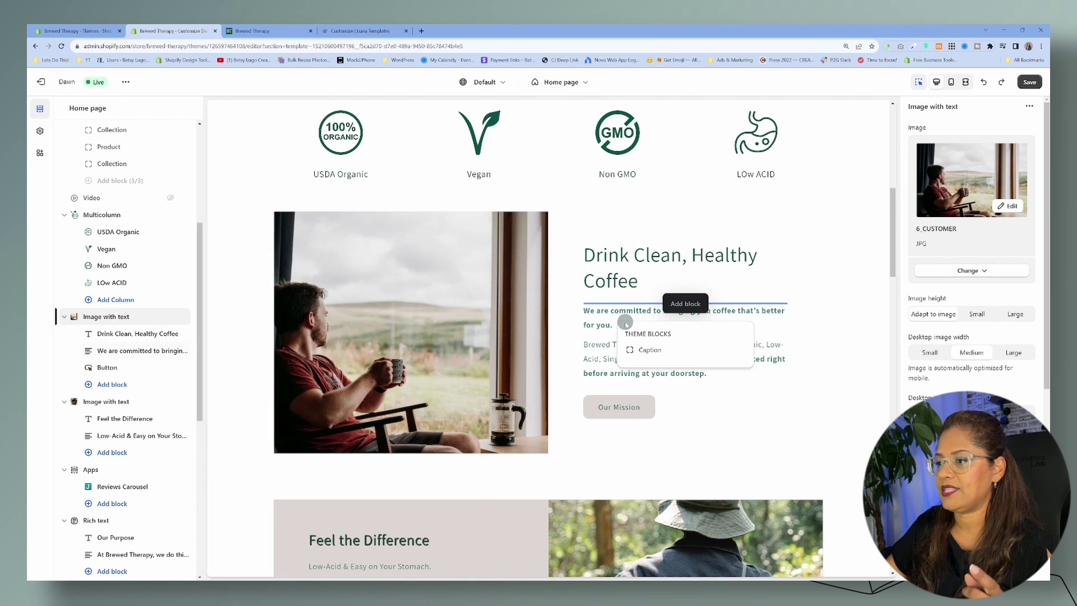
click(618, 323)
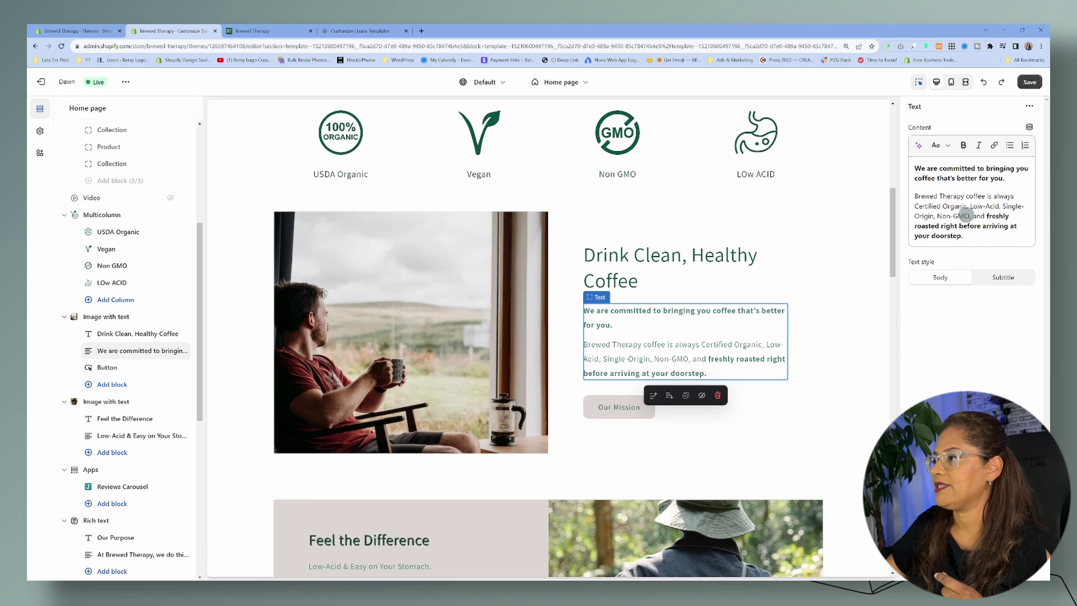
drag(915, 197, 958, 189)
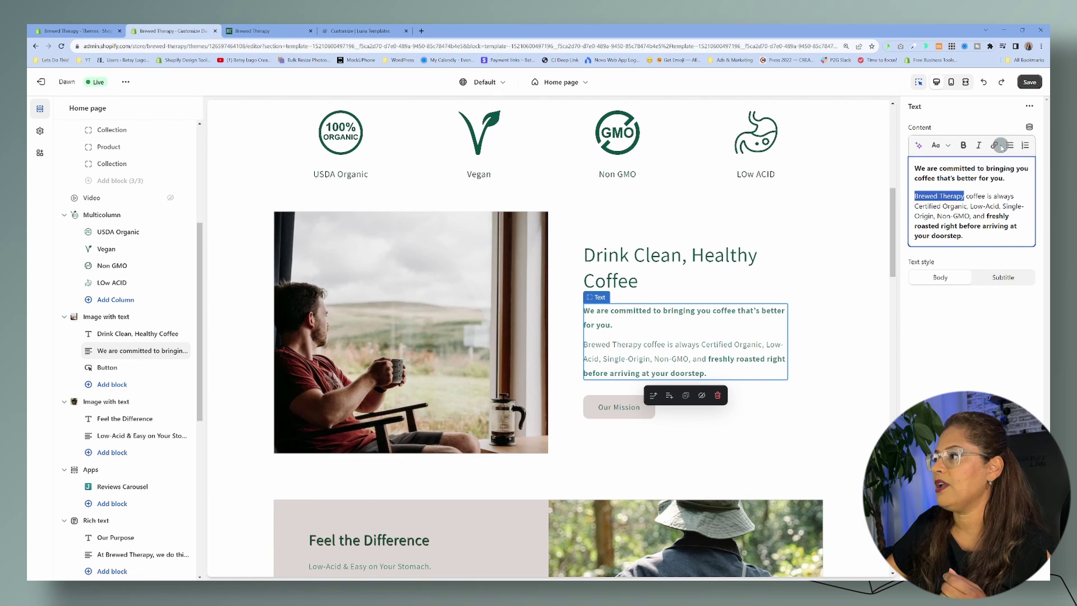
click(995, 146)
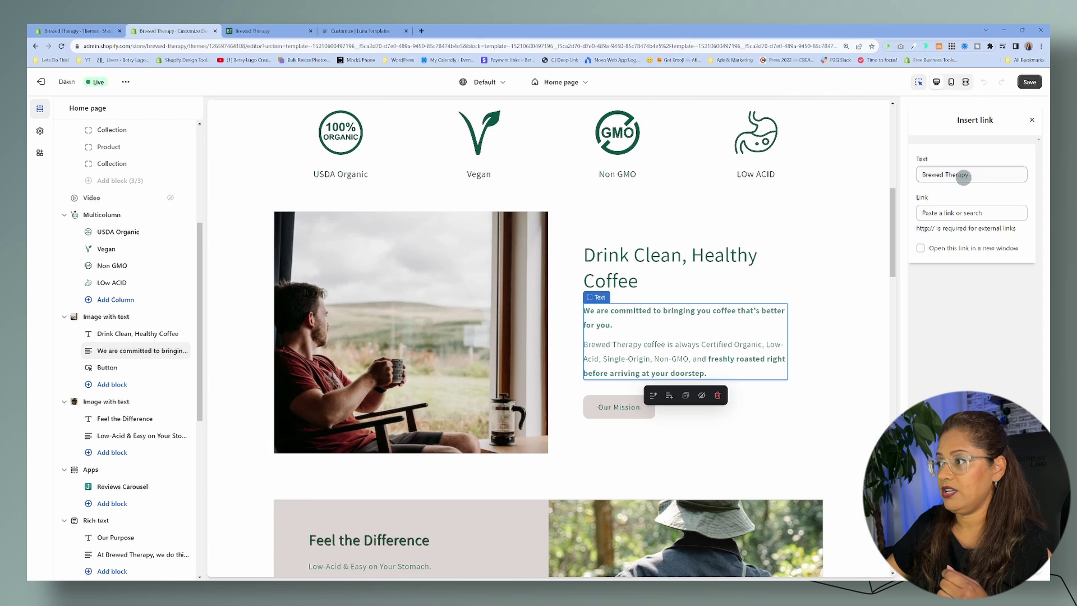
click(958, 213)
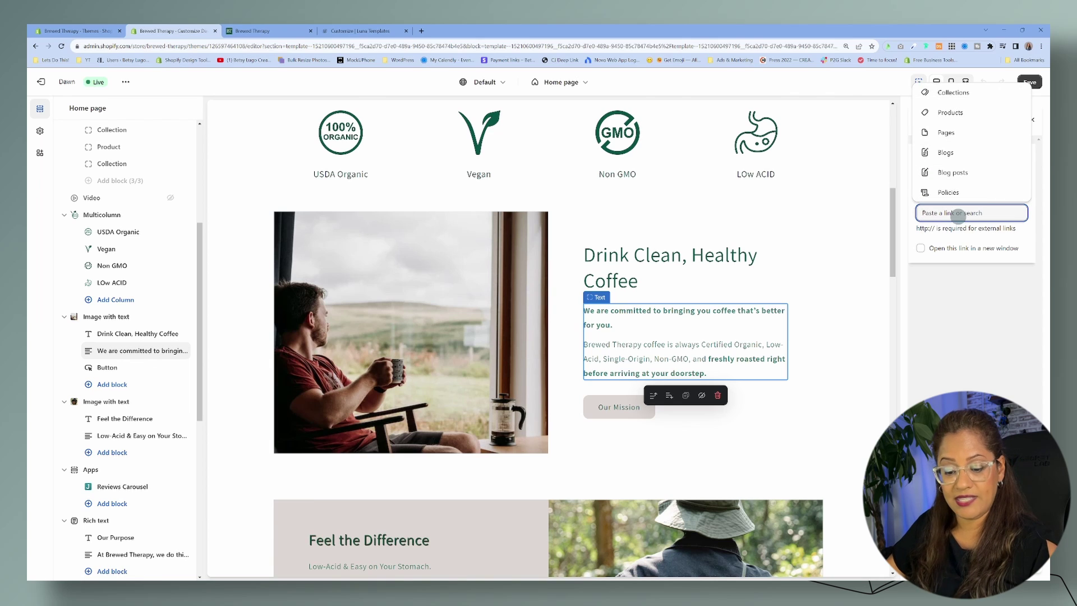
text(#email)
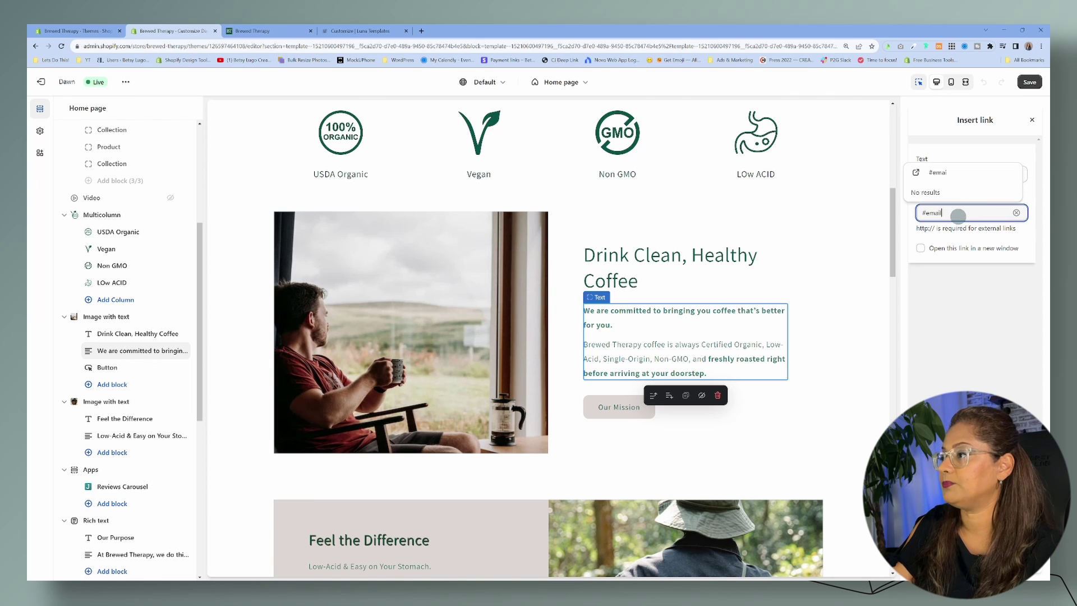
click(941, 173)
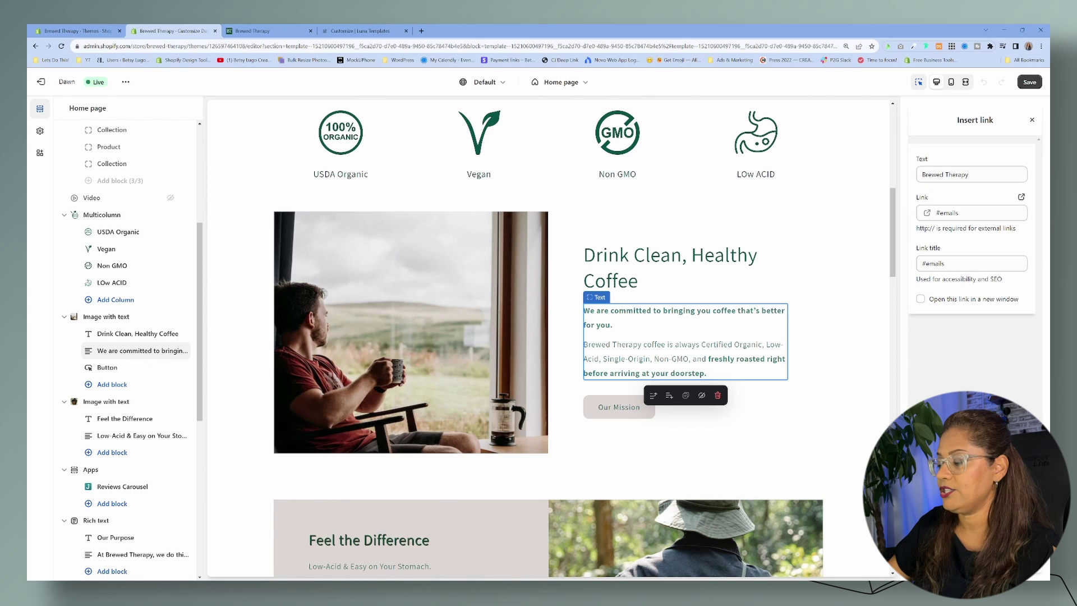
key(Return)
Save the theme and reload the live storefront.
click(1030, 83)
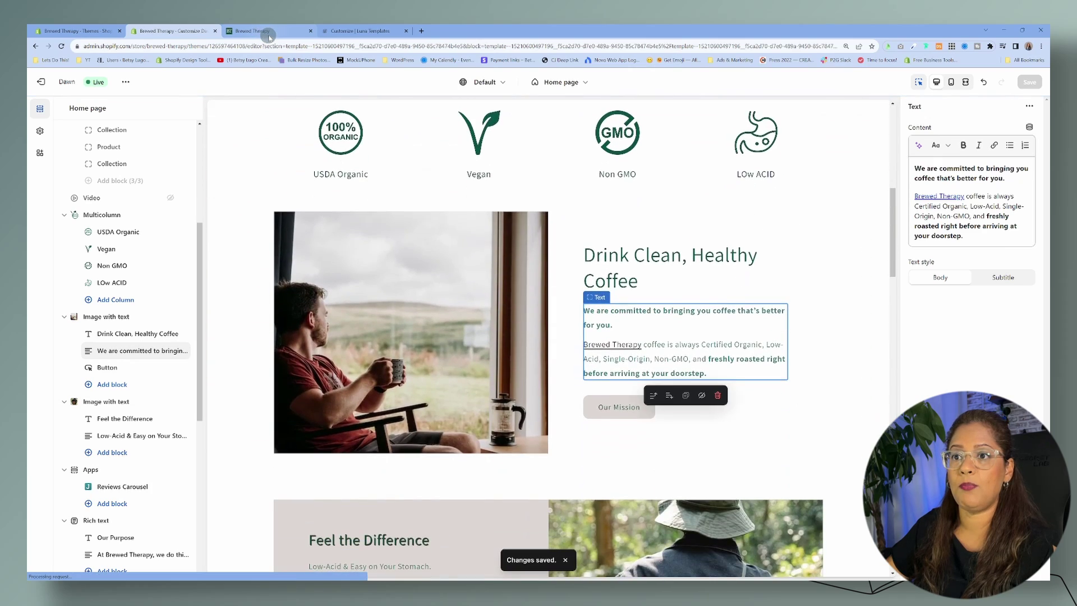
click(265, 32)
key(ctrl+r)
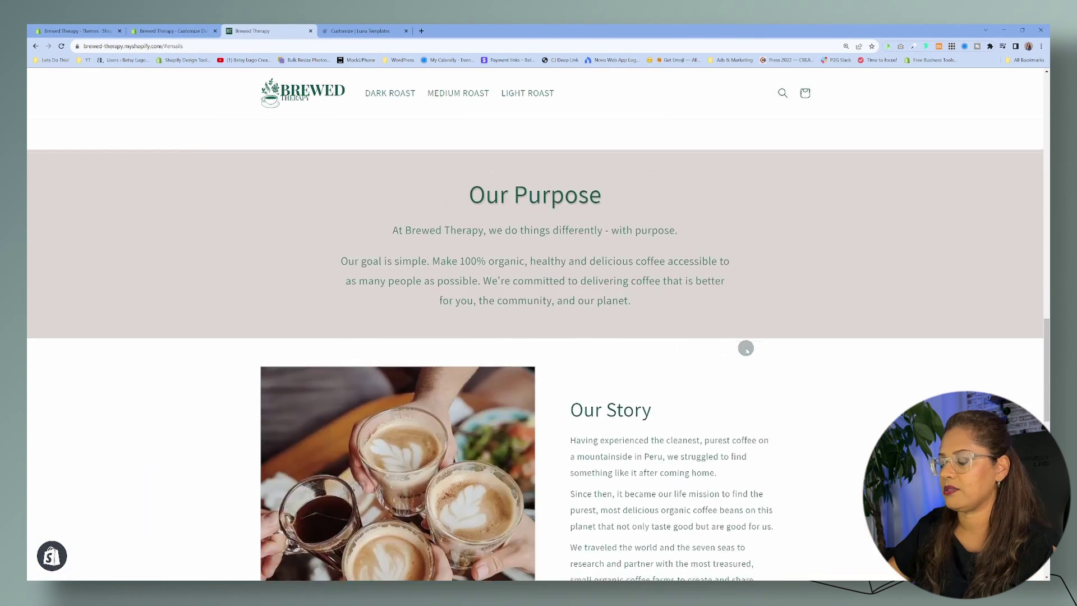